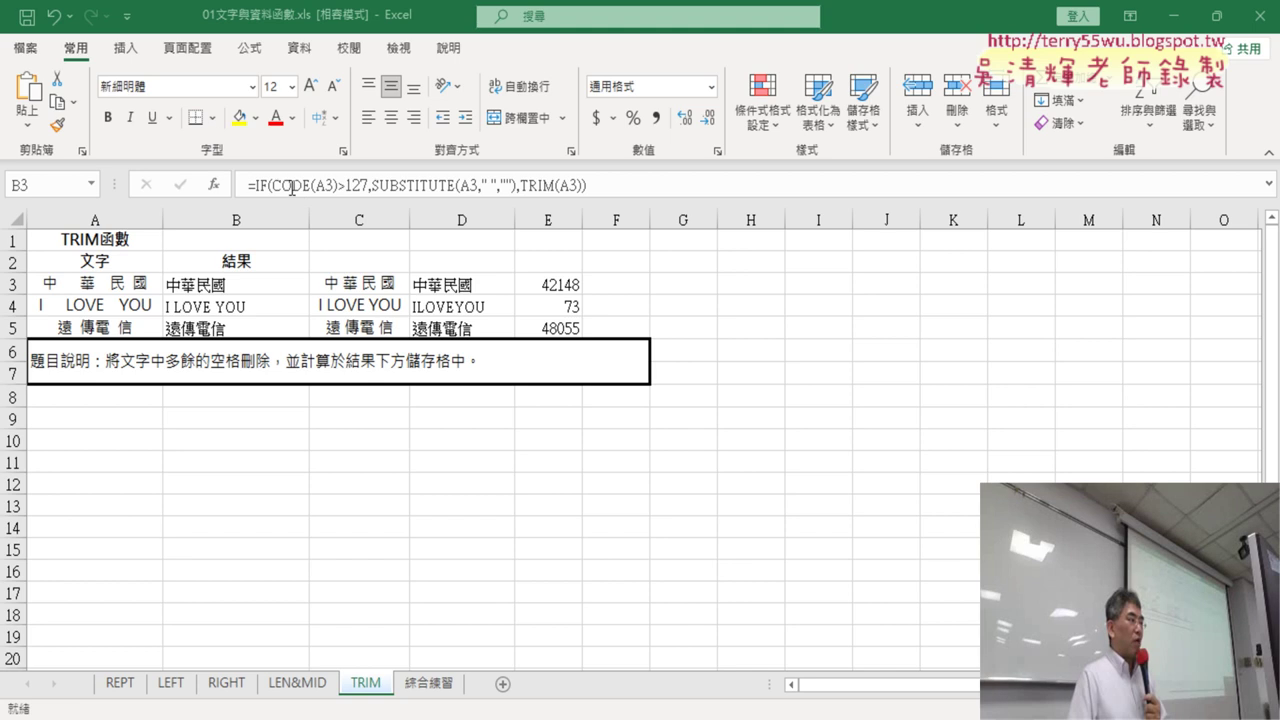
- In B3's formula on the TRIM sheet, select the CODE(A3)>127 condition
key(Escape)
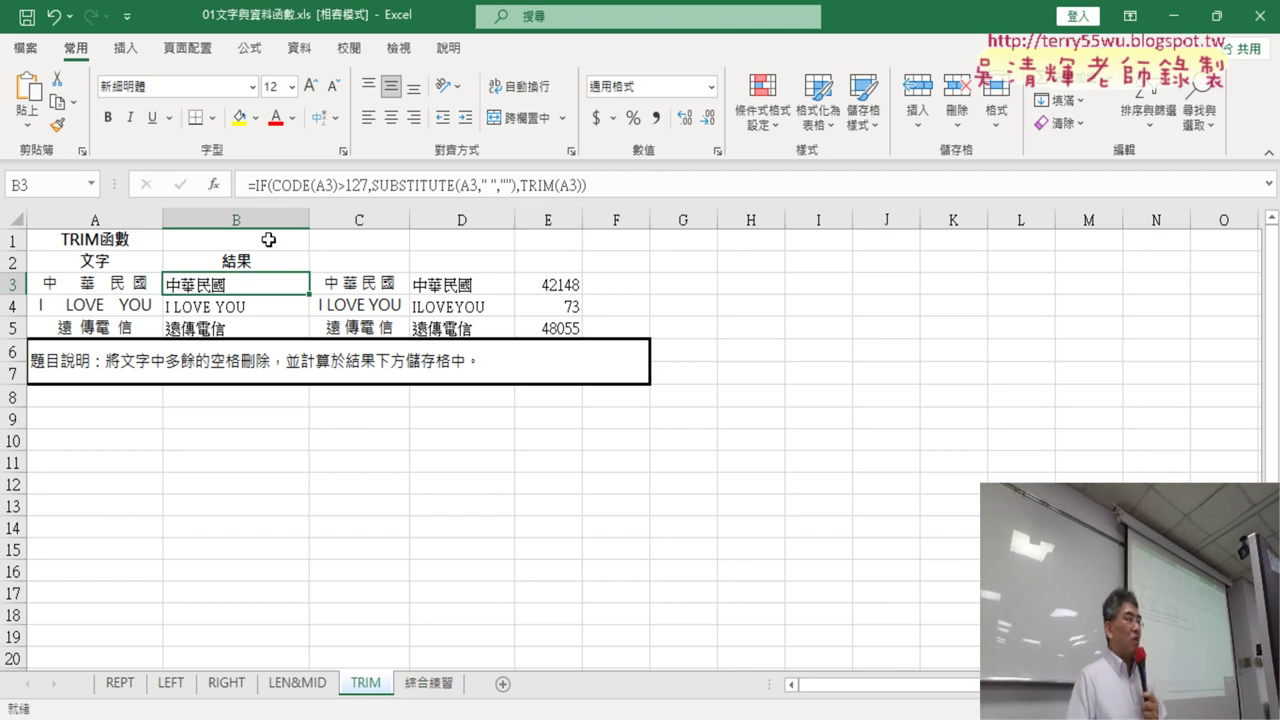
click(290, 186)
drag(290, 186, 370, 186)
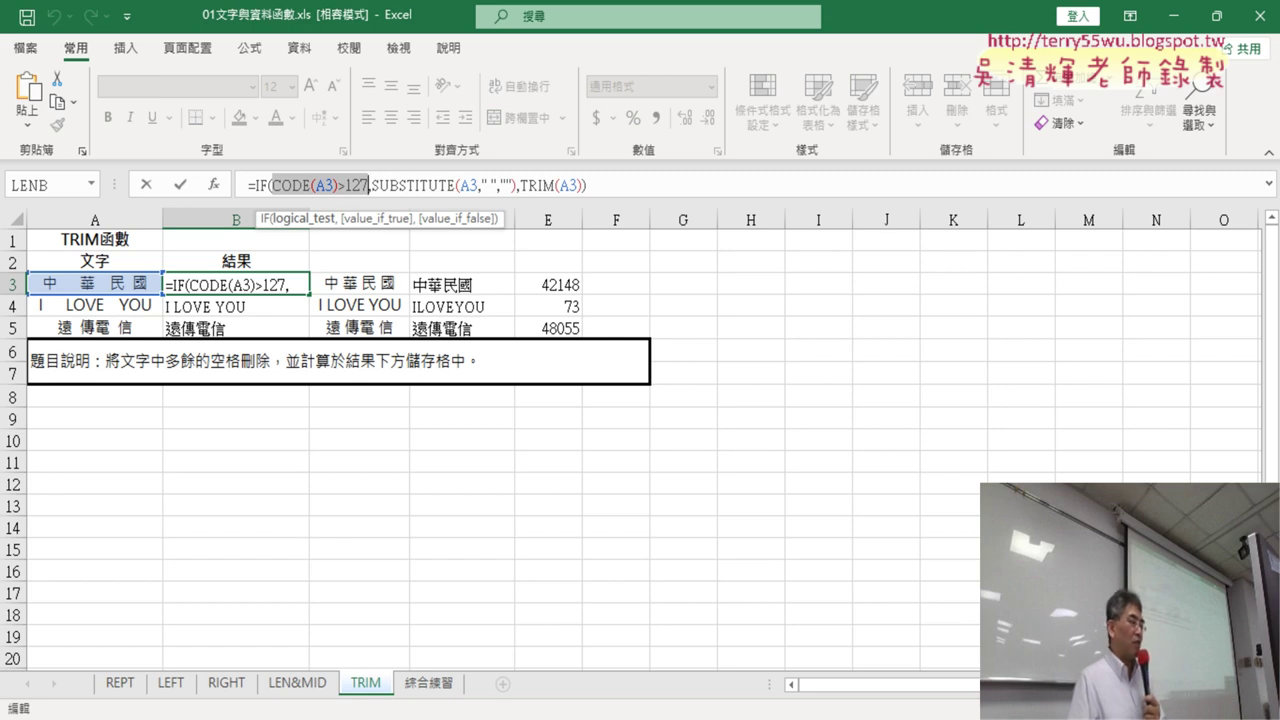
- Switch to the ChatGPT VBA入門 conversation and scroll up to the Chinese-versus-English question
mouse_move(709, 712)
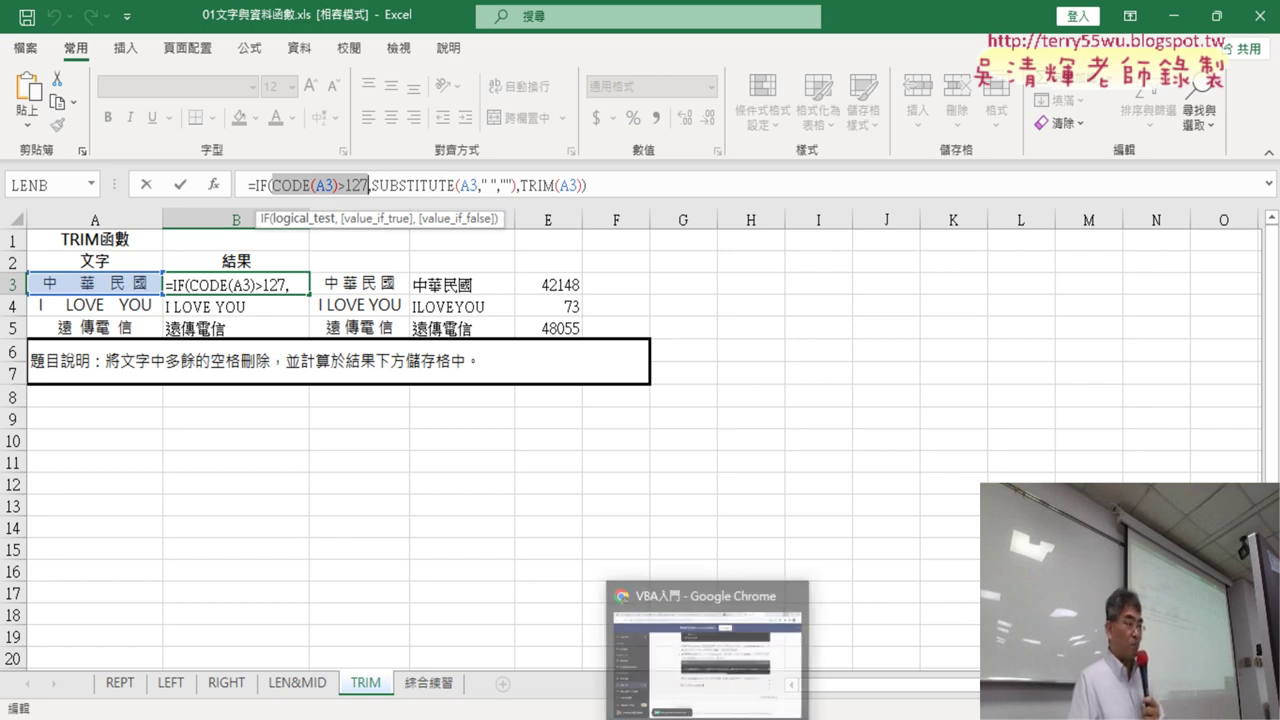
click(703, 609)
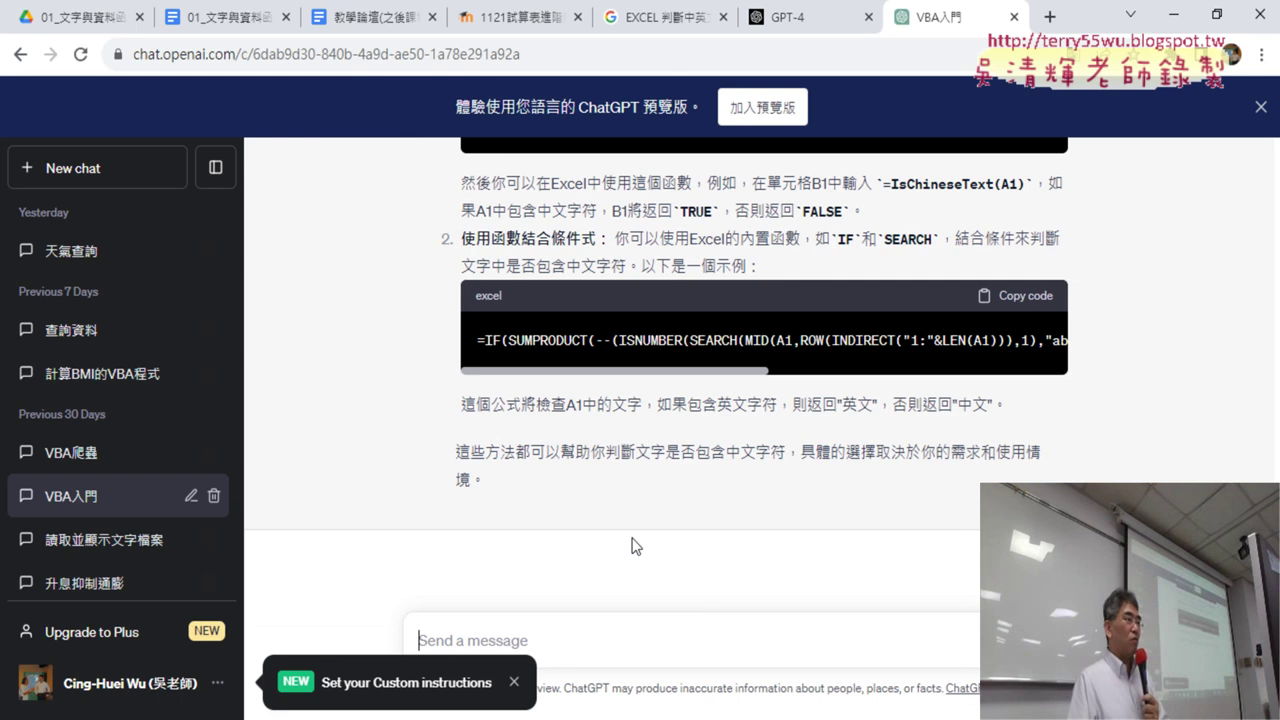
scroll(376, 412, up, 3)
scroll(376, 412, up, 3)
scroll(376, 412, up, 2)
scroll(399, 358, up, 1)
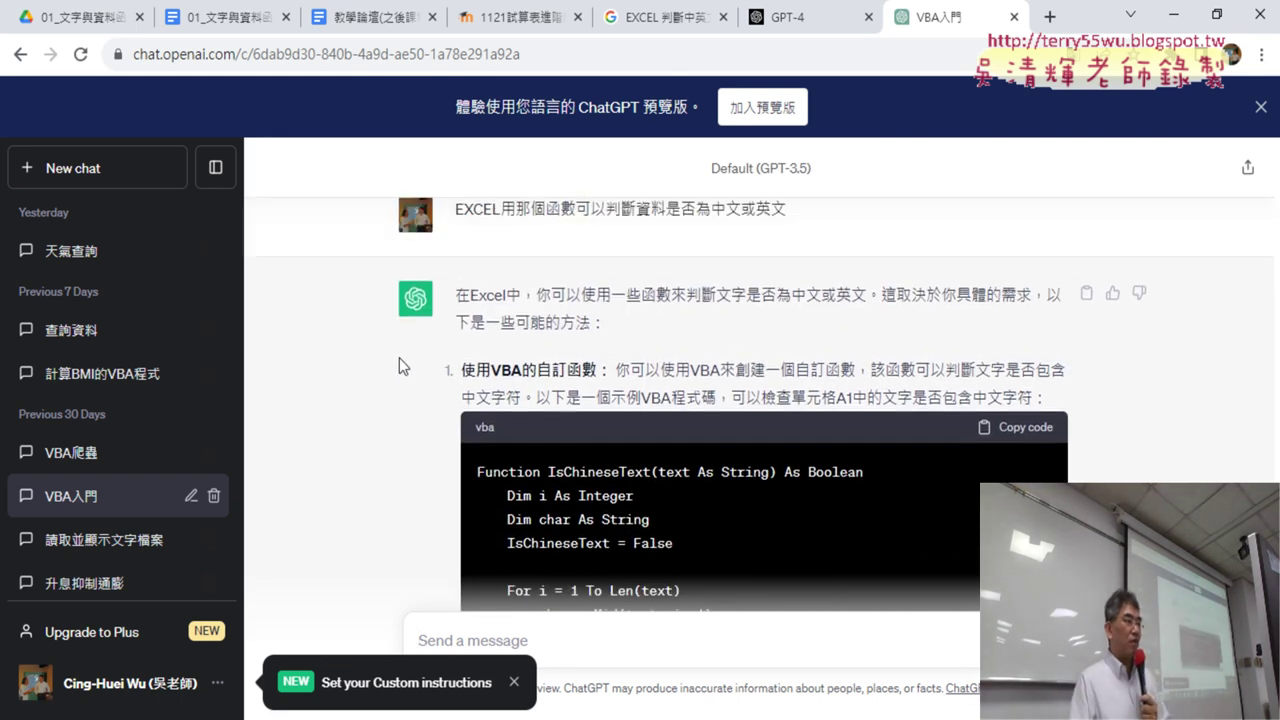
scroll(399, 358, up, 2)
drag(455, 370, 801, 372)
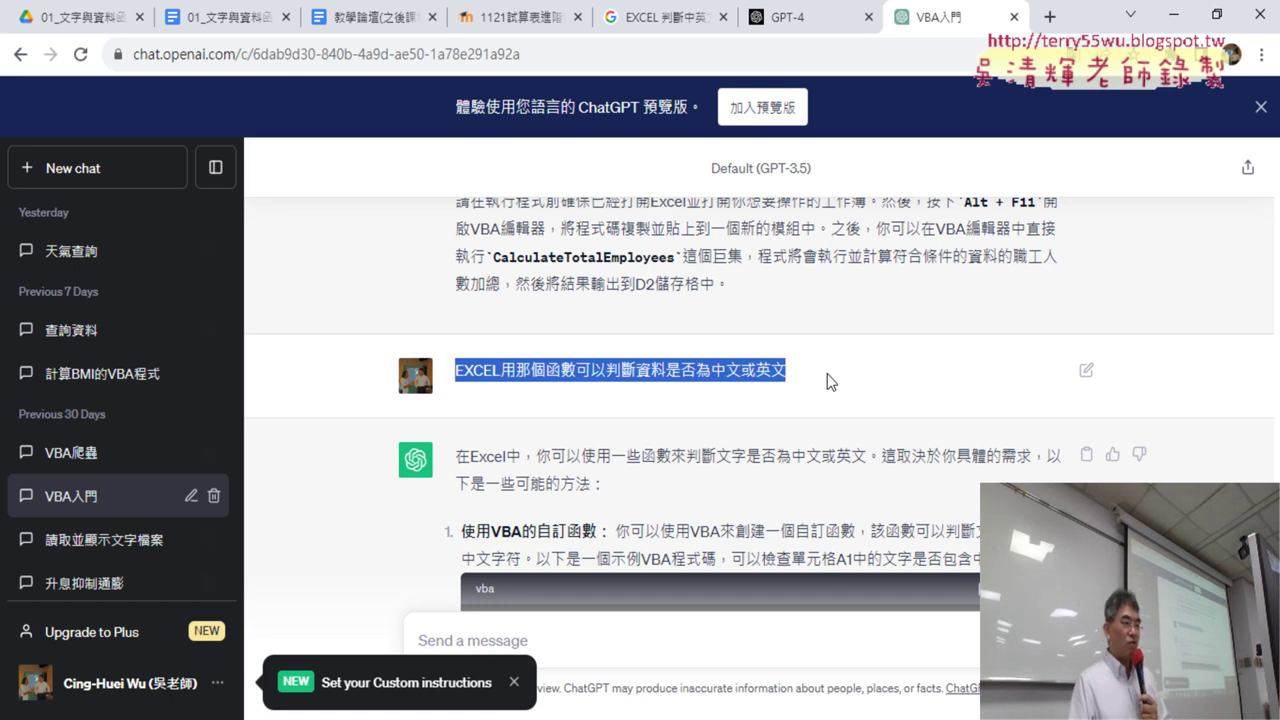
- Scroll down to the custom IsChineseText VBA function heading and highlight it
scroll(793, 395, down, 1)
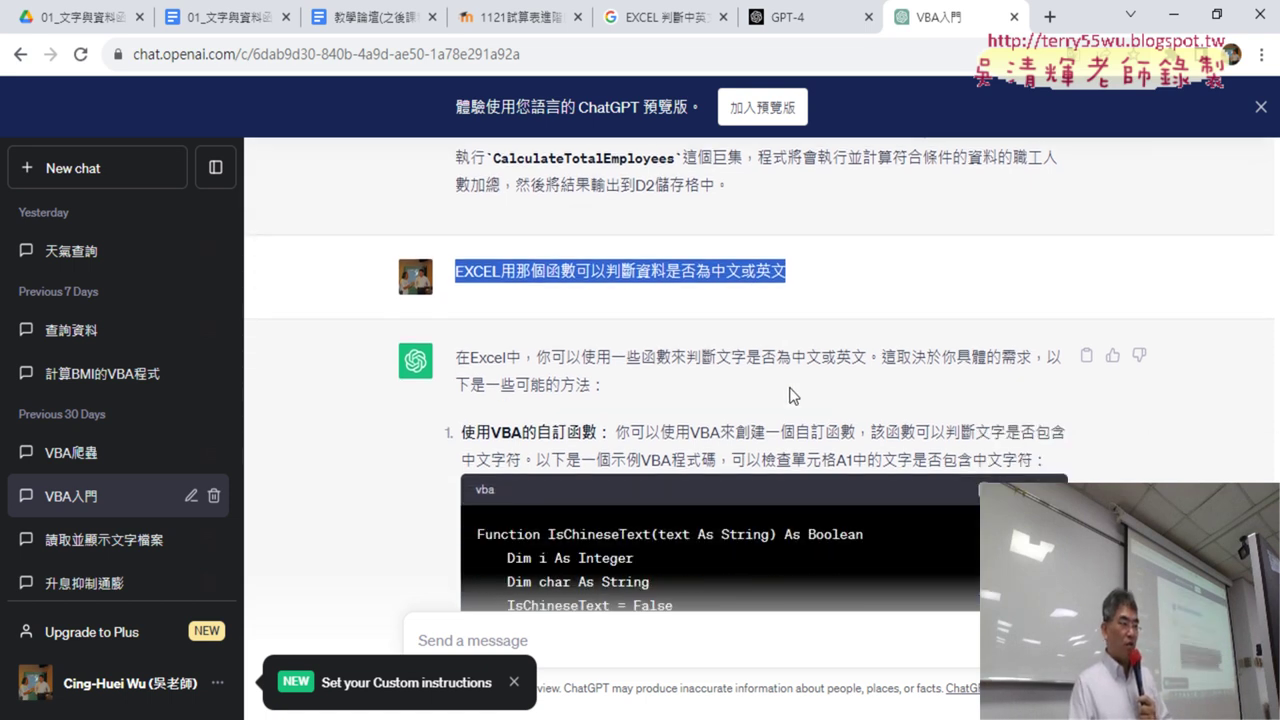
scroll(789, 395, down, 1)
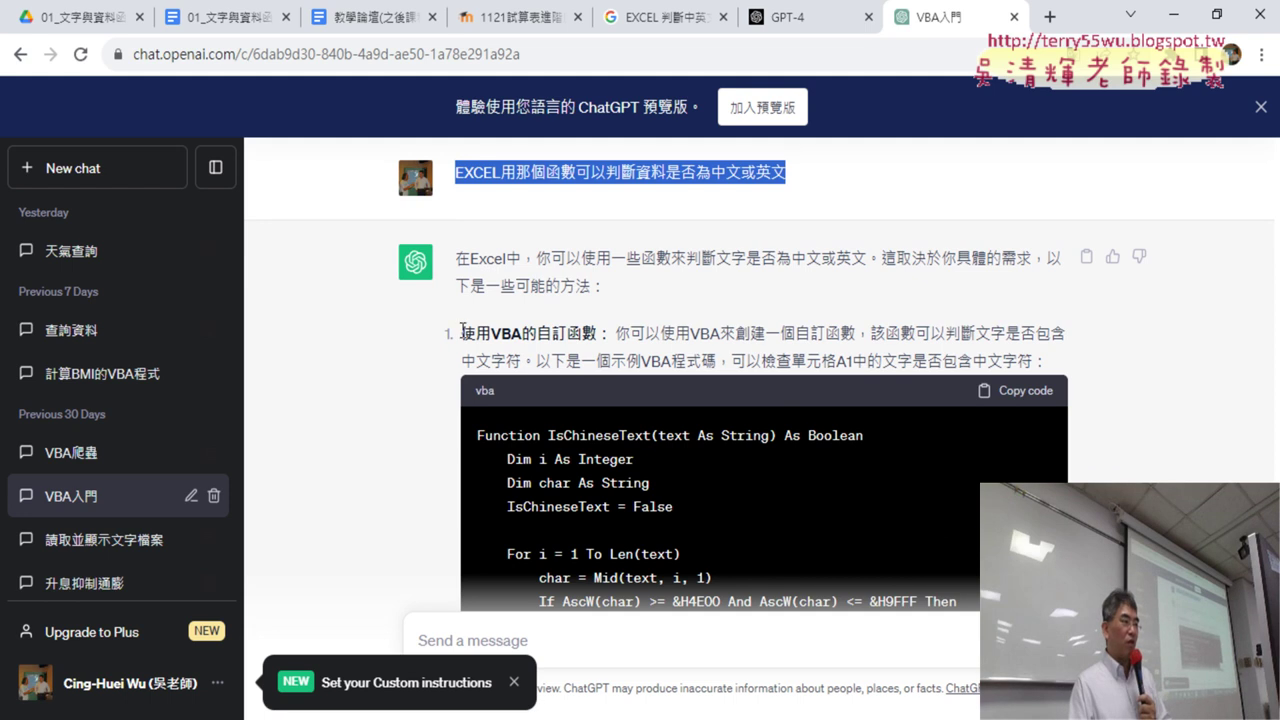
drag(461, 333, 601, 323)
scroll(652, 357, down, 2)
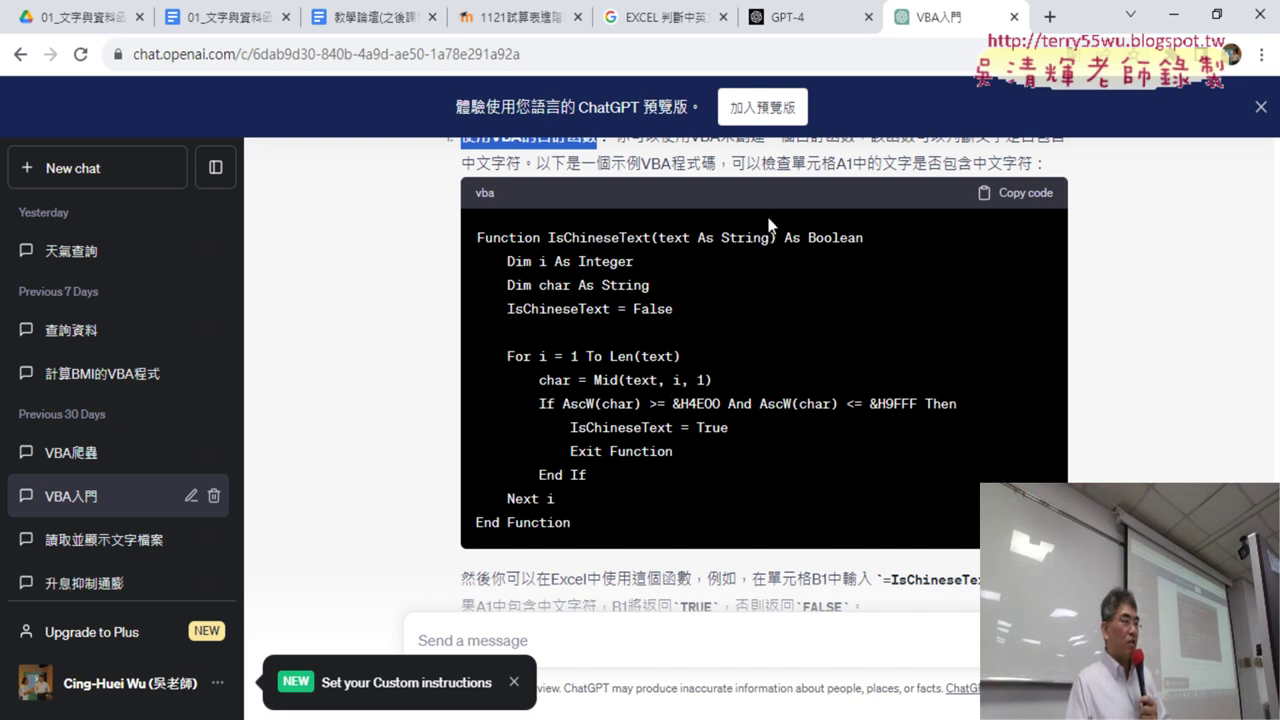
- Highlight 'Function' and 'IsChineseText' in the code, then minimize Chrome back to Excel
drag(541, 238, 478, 238)
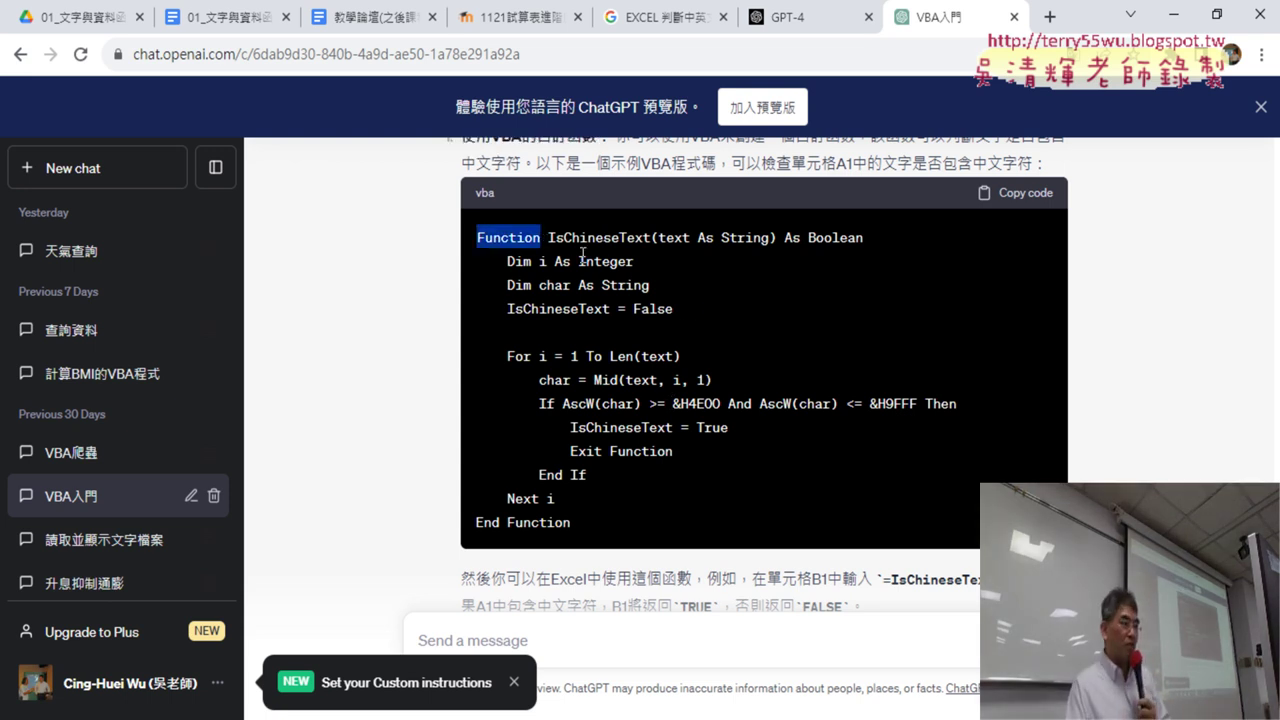
drag(651, 238, 548, 238)
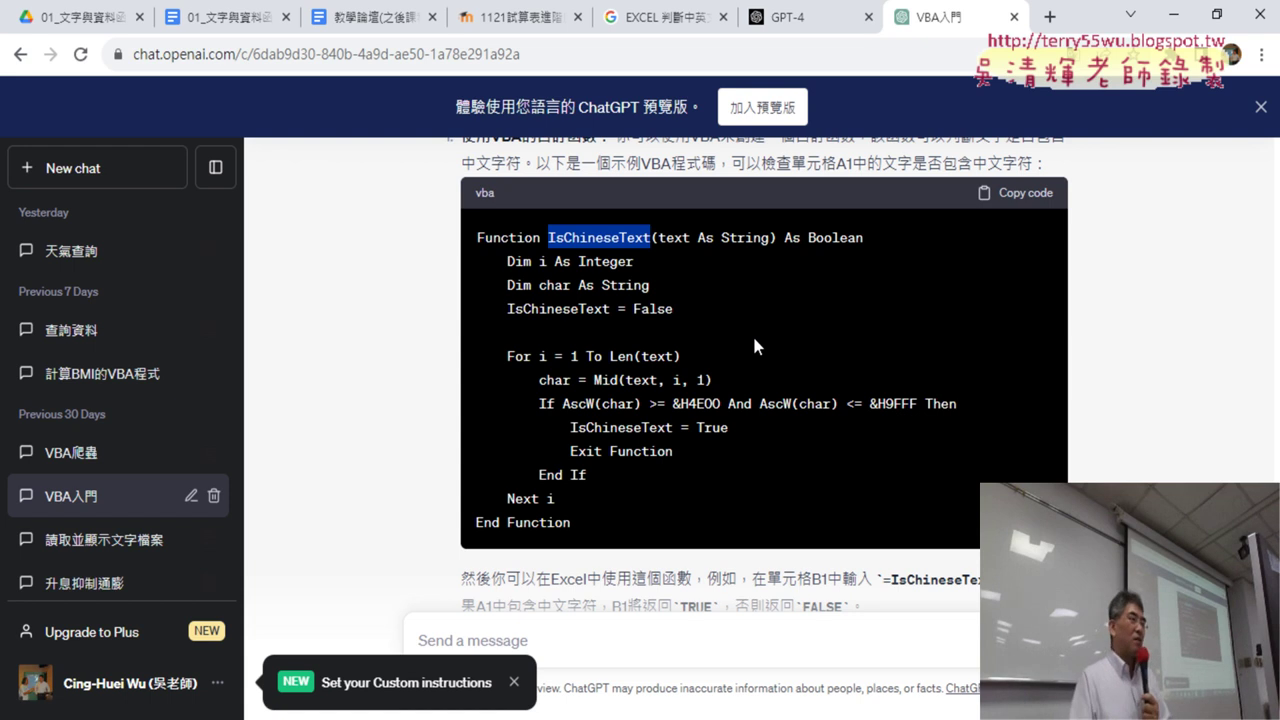
click(1172, 14)
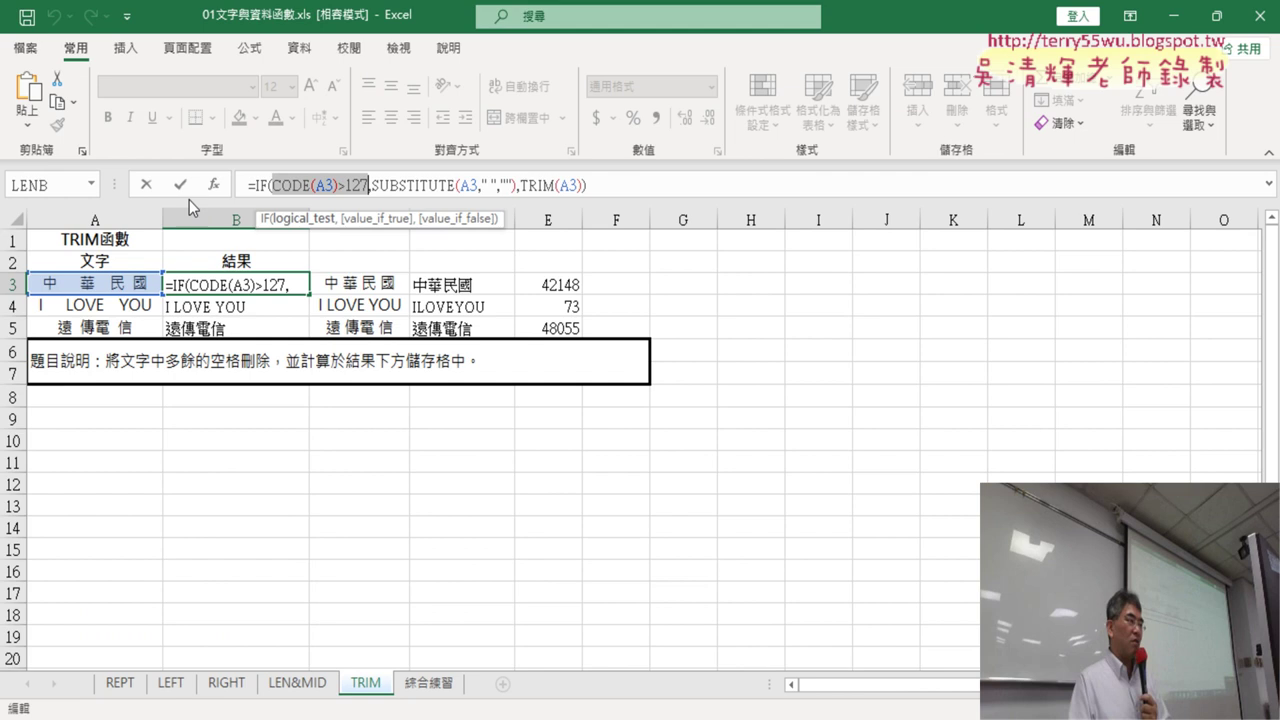
- Cancel the B3 edit, then pick LEN from the Text functions for cell F3
click(146, 186)
click(628, 285)
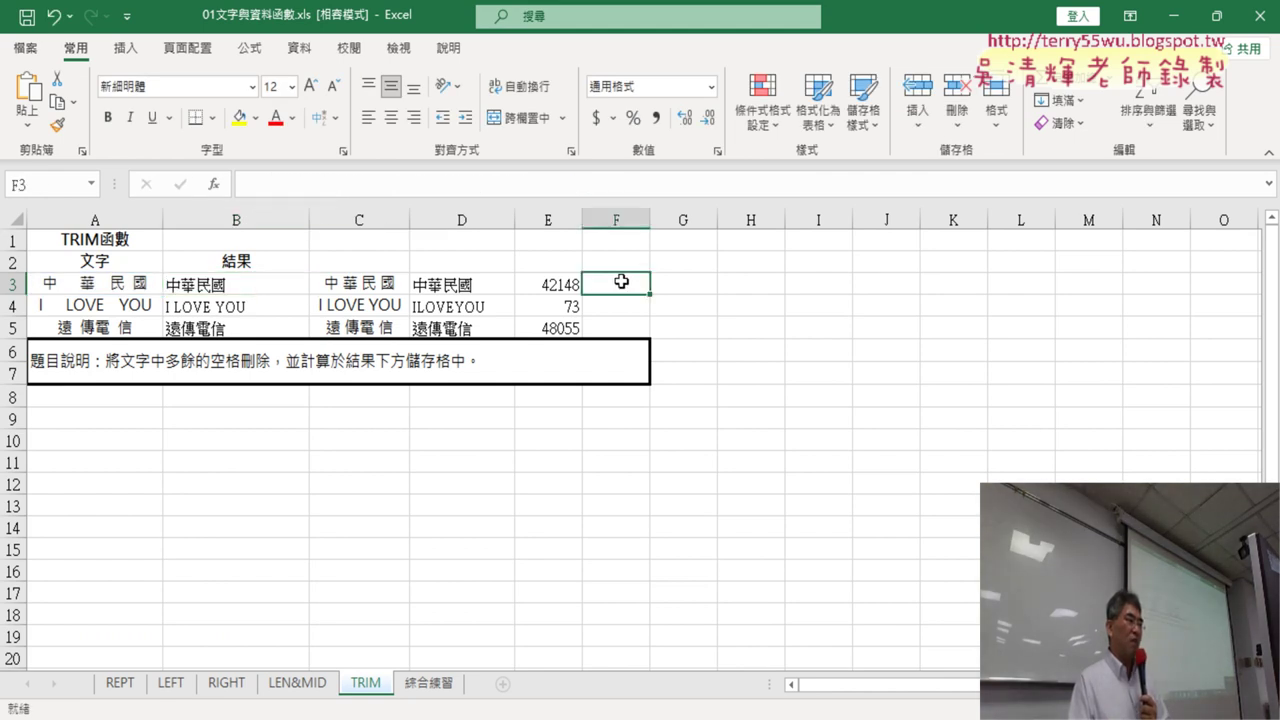
click(212, 183)
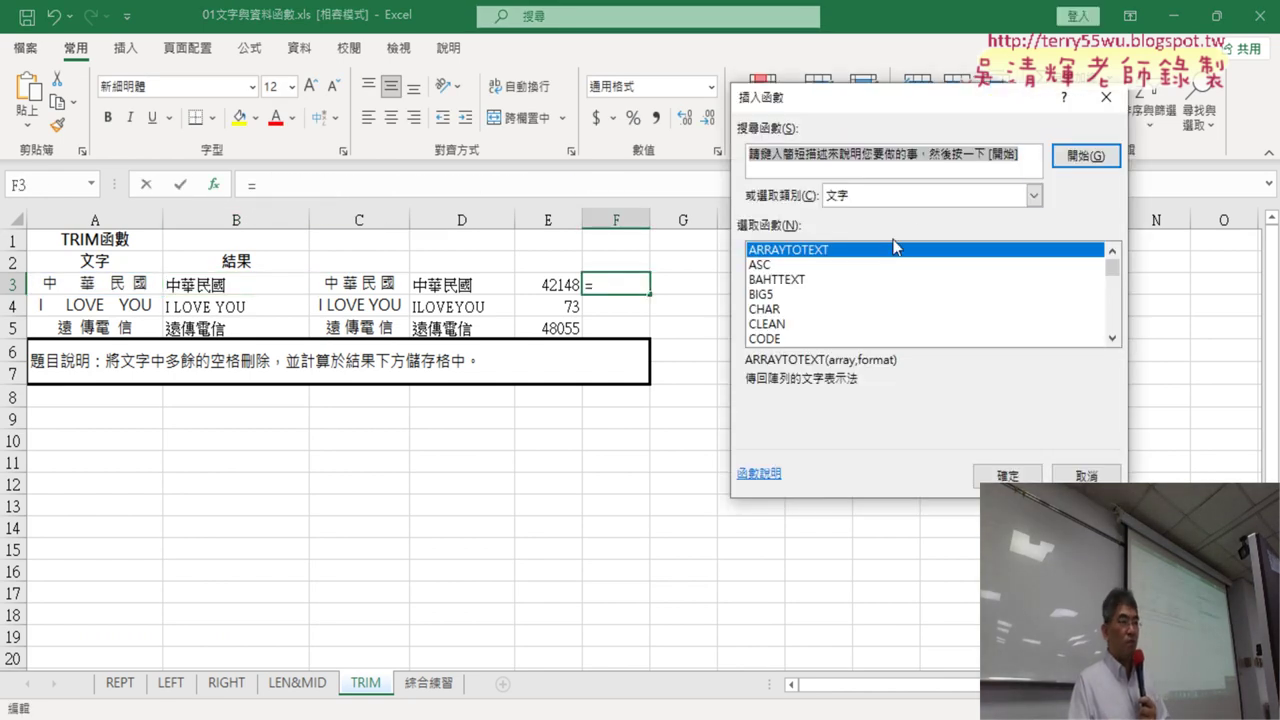
click(1112, 338)
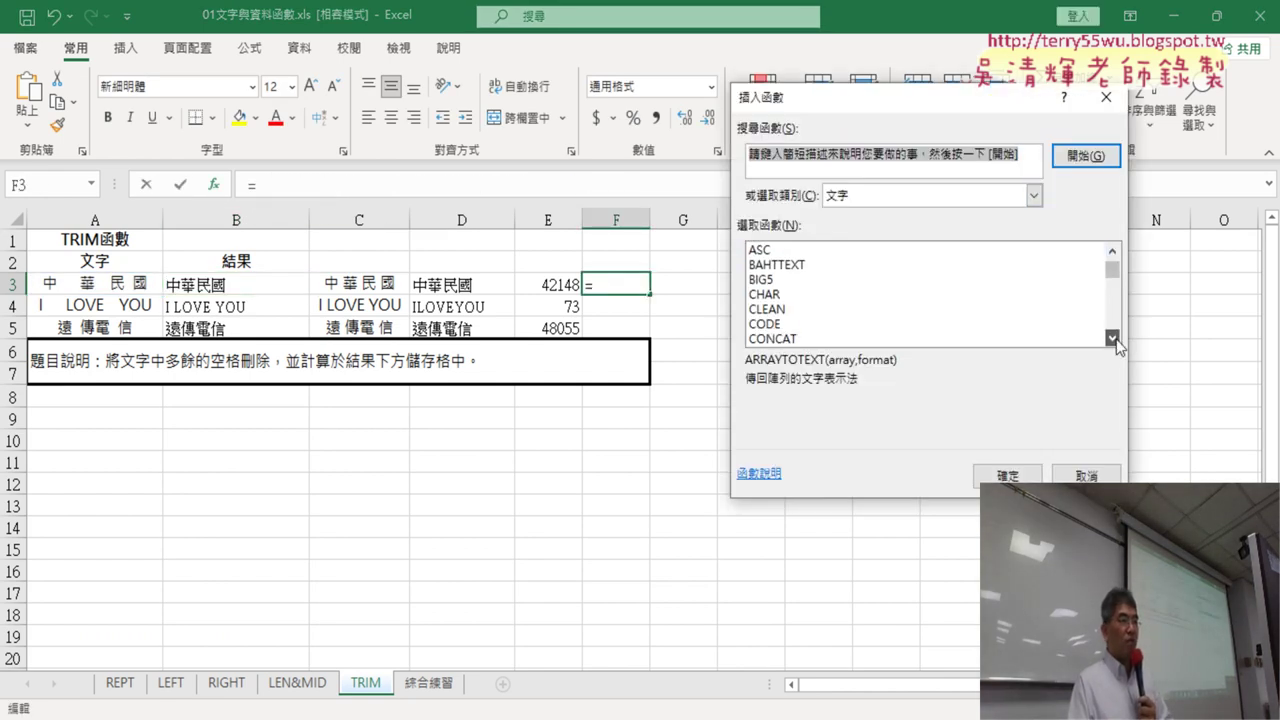
click(1112, 338)
click(1112, 338)
click(1112, 338)
click(1112, 338)
click(1112, 338)
click(1112, 338)
click(1112, 338)
click(1112, 338)
click(1112, 338)
click(1112, 338)
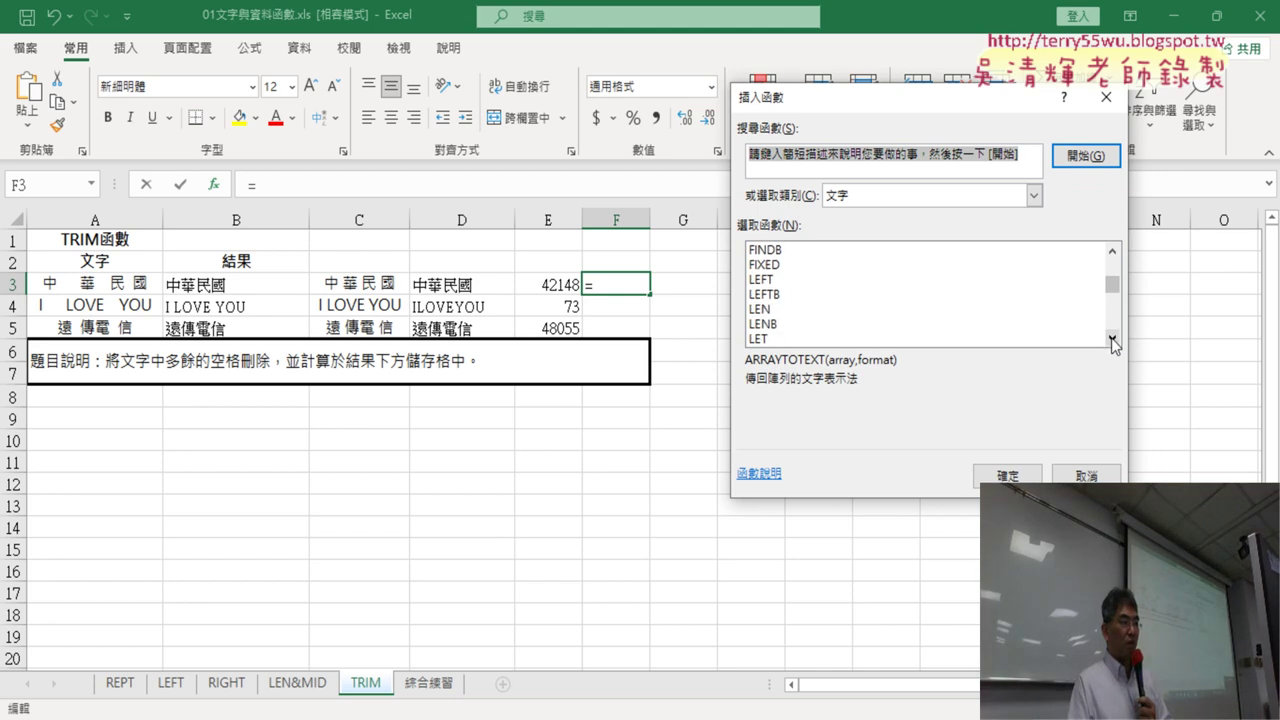
click(1075, 309)
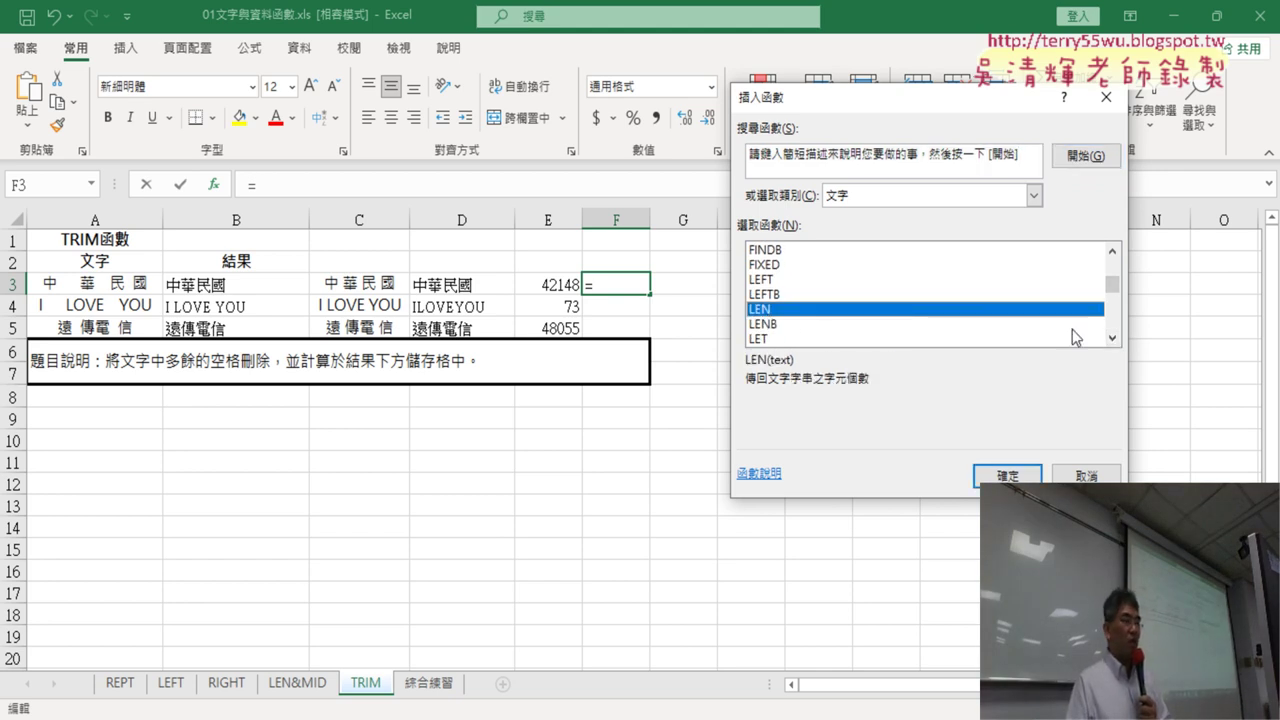
- Compare the LENB, LEFT and LEFTB descriptions before settling on LEN
click(784, 325)
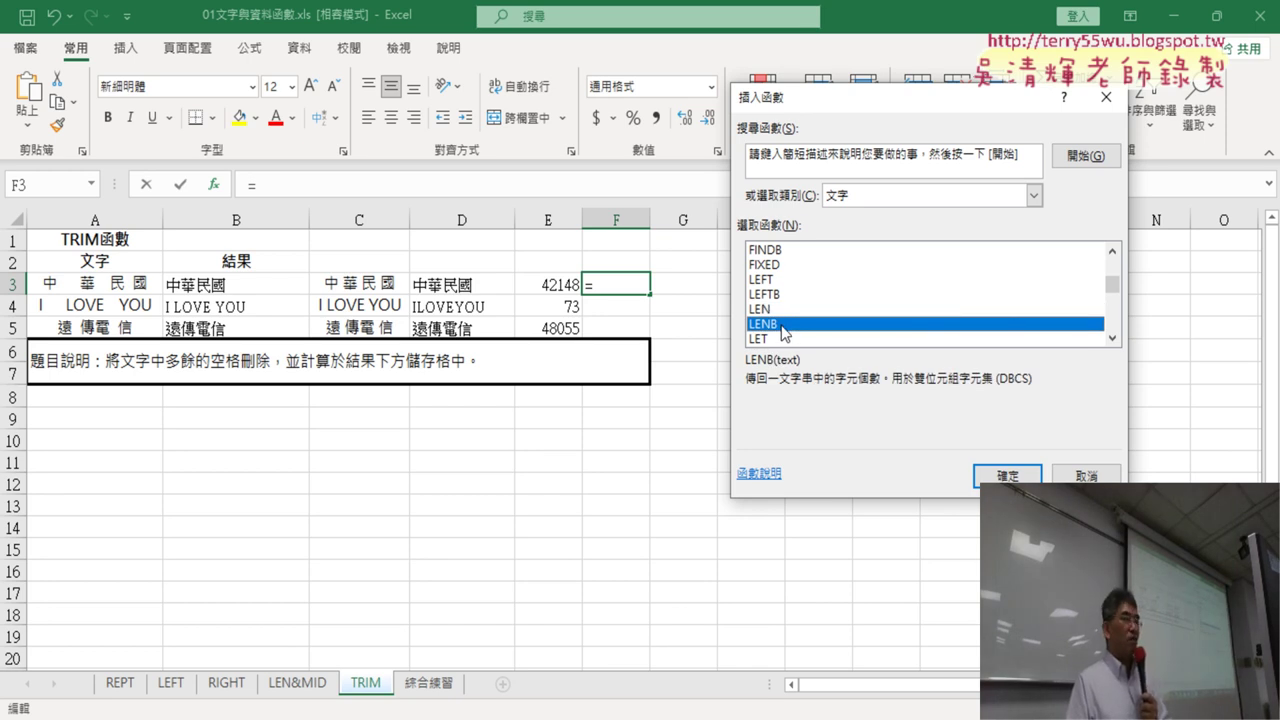
click(780, 279)
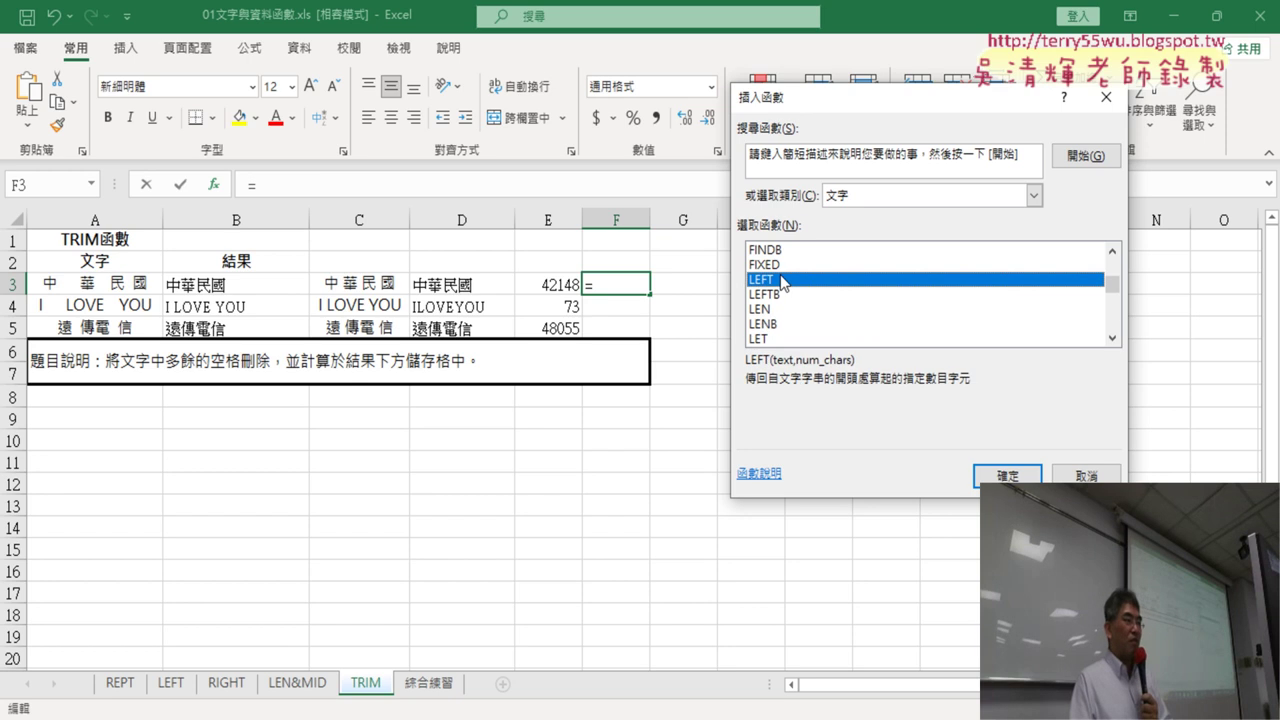
click(788, 295)
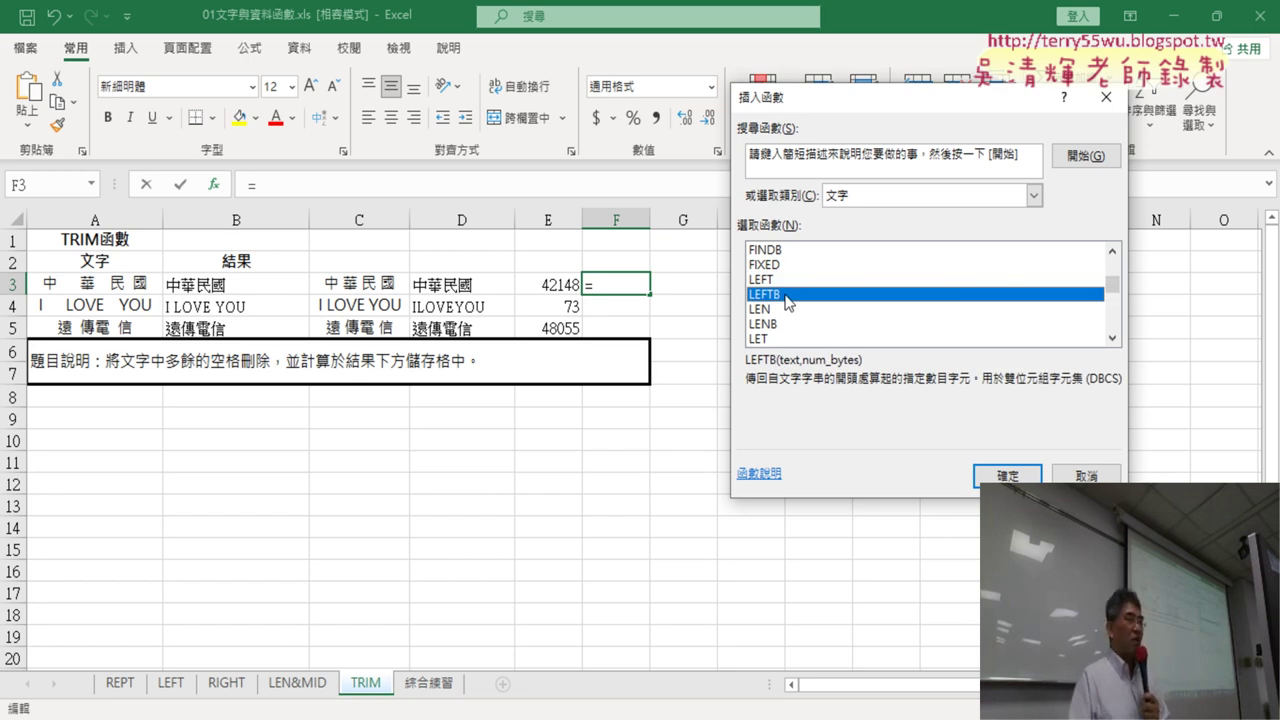
click(773, 312)
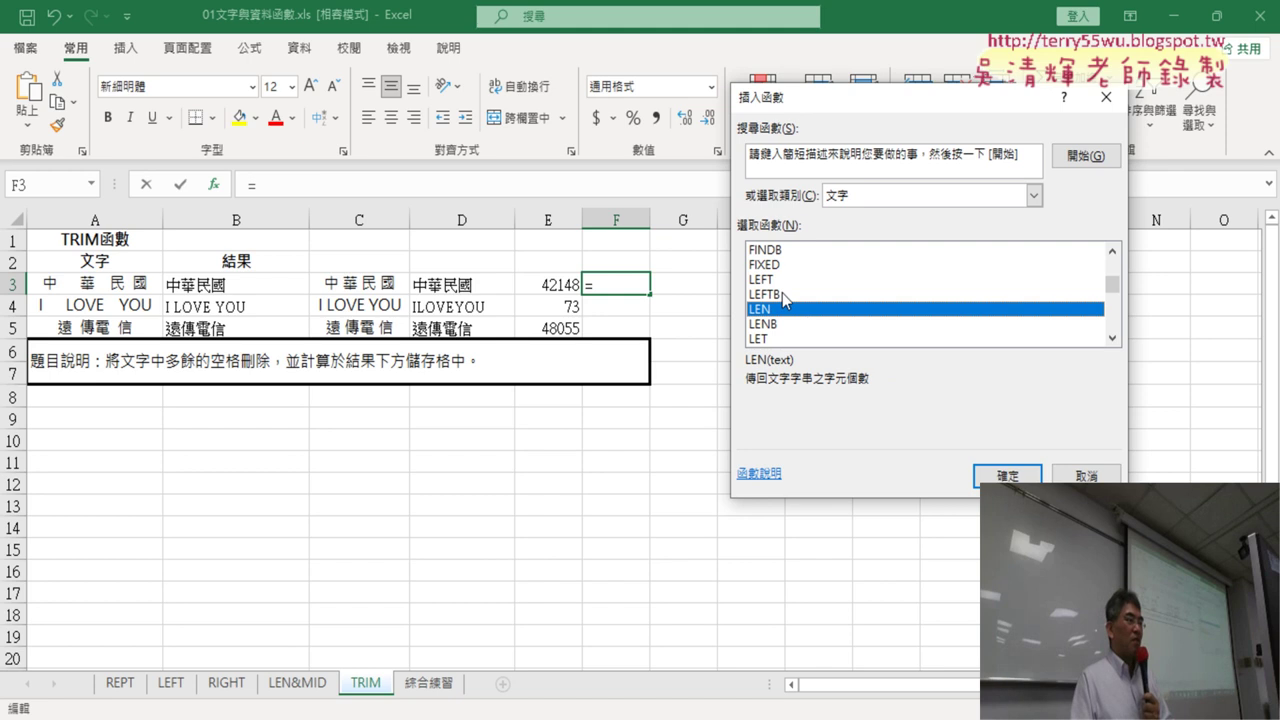
click(777, 325)
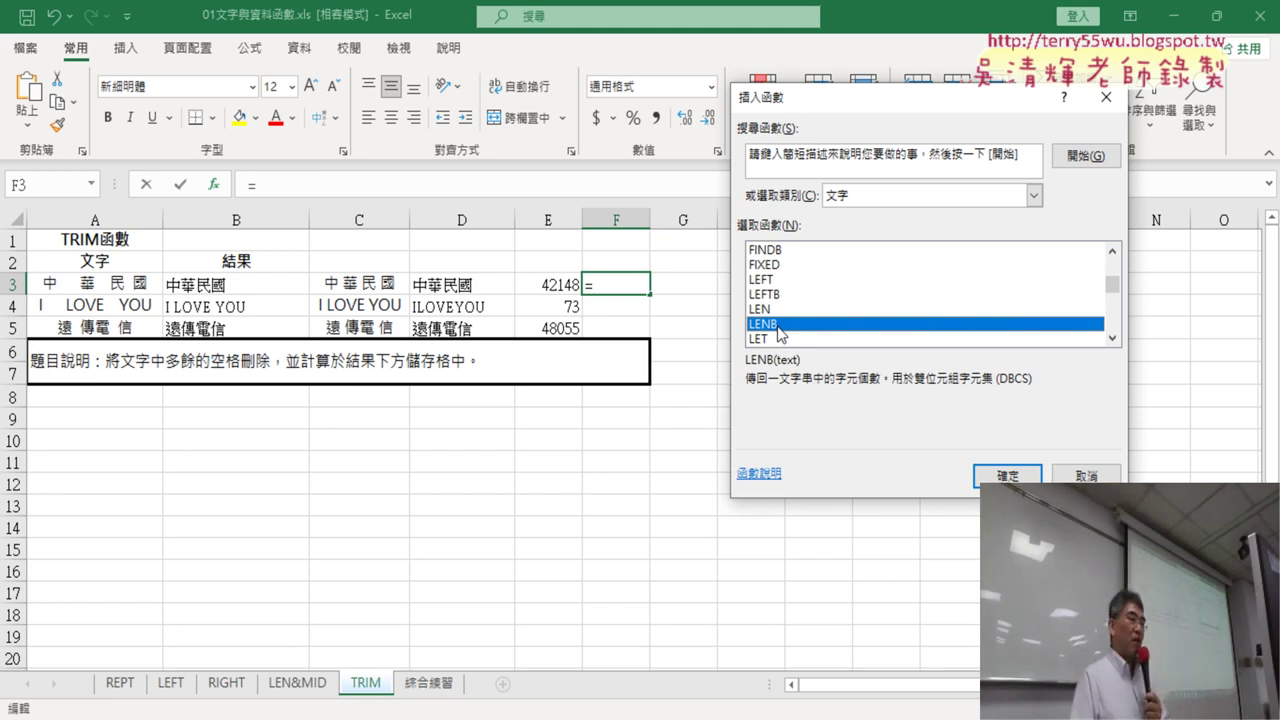
click(777, 311)
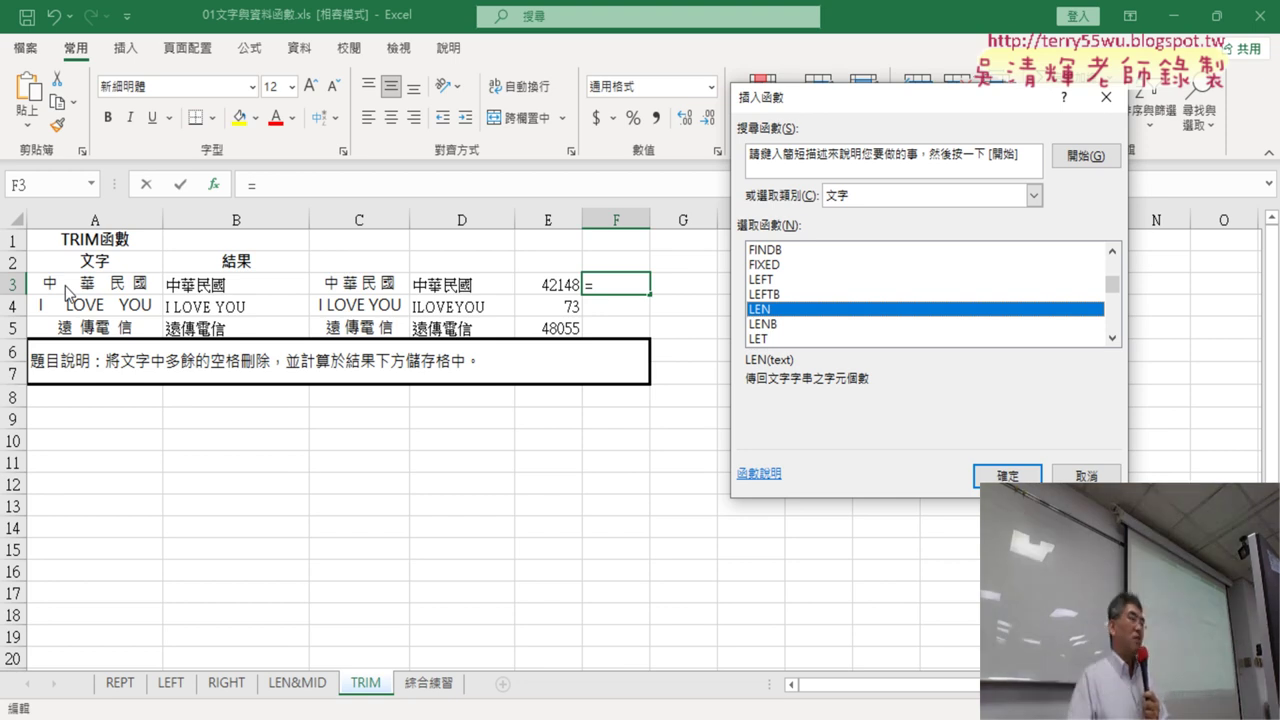
- Complete =LEN(A3) in F3, which returns 16
click(1013, 473)
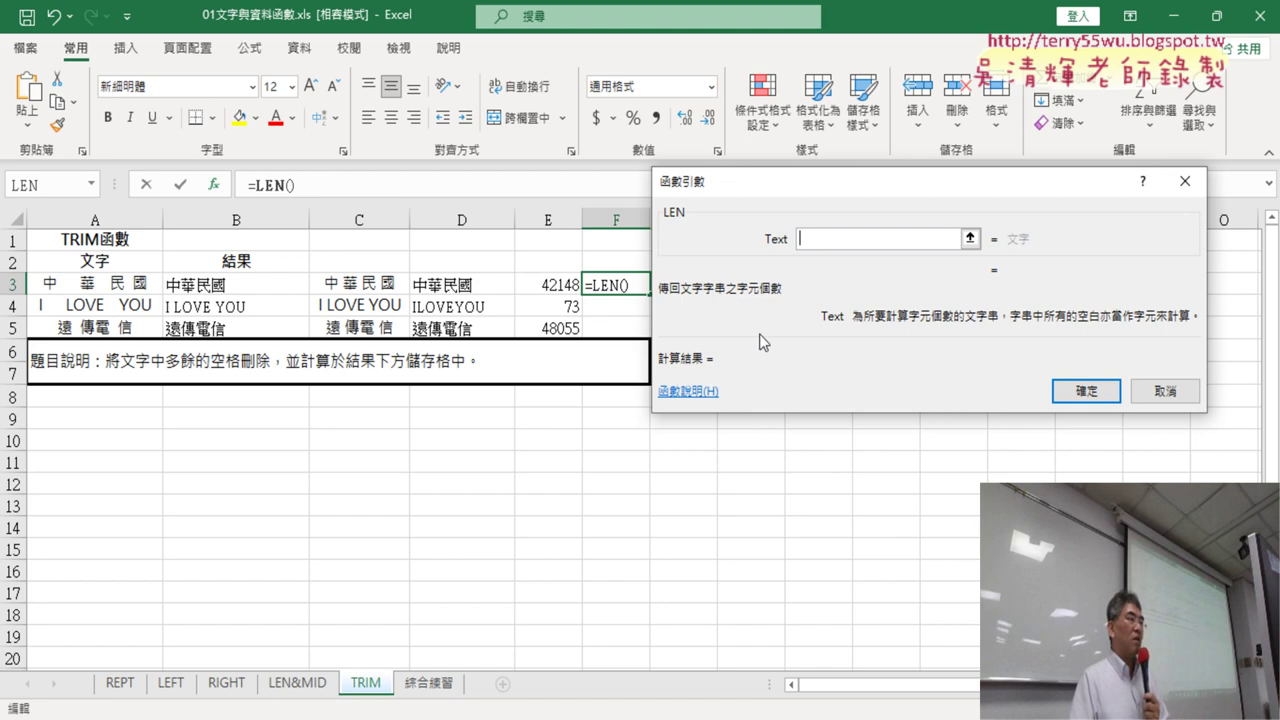
click(92, 283)
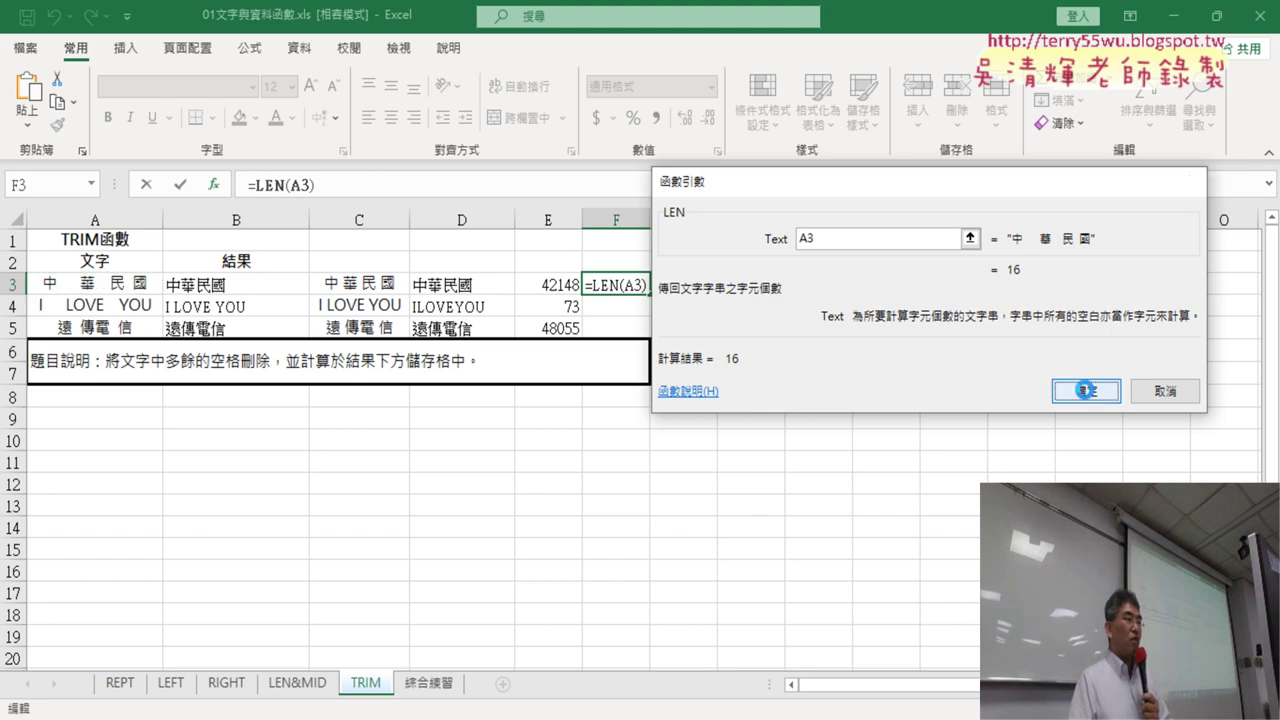
click(1074, 385)
- Insert =LENB(A3) in G3, returning 20, and compare it with F3
click(697, 287)
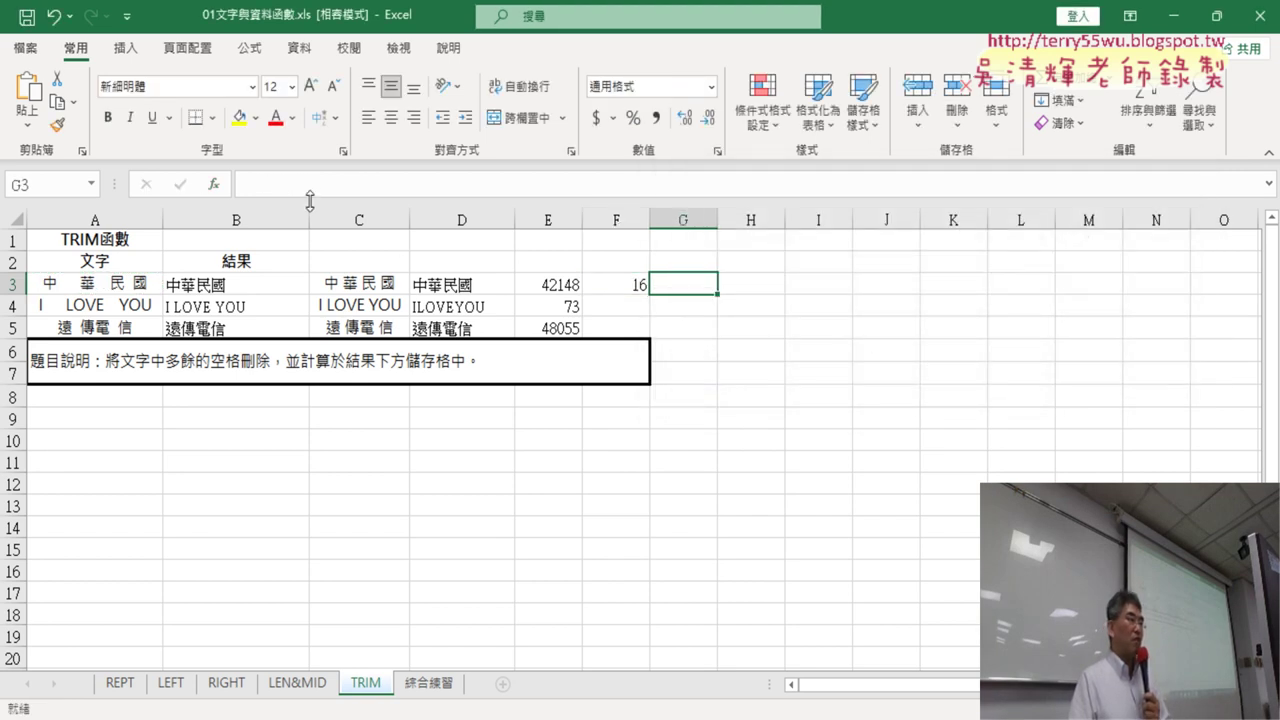
click(213, 185)
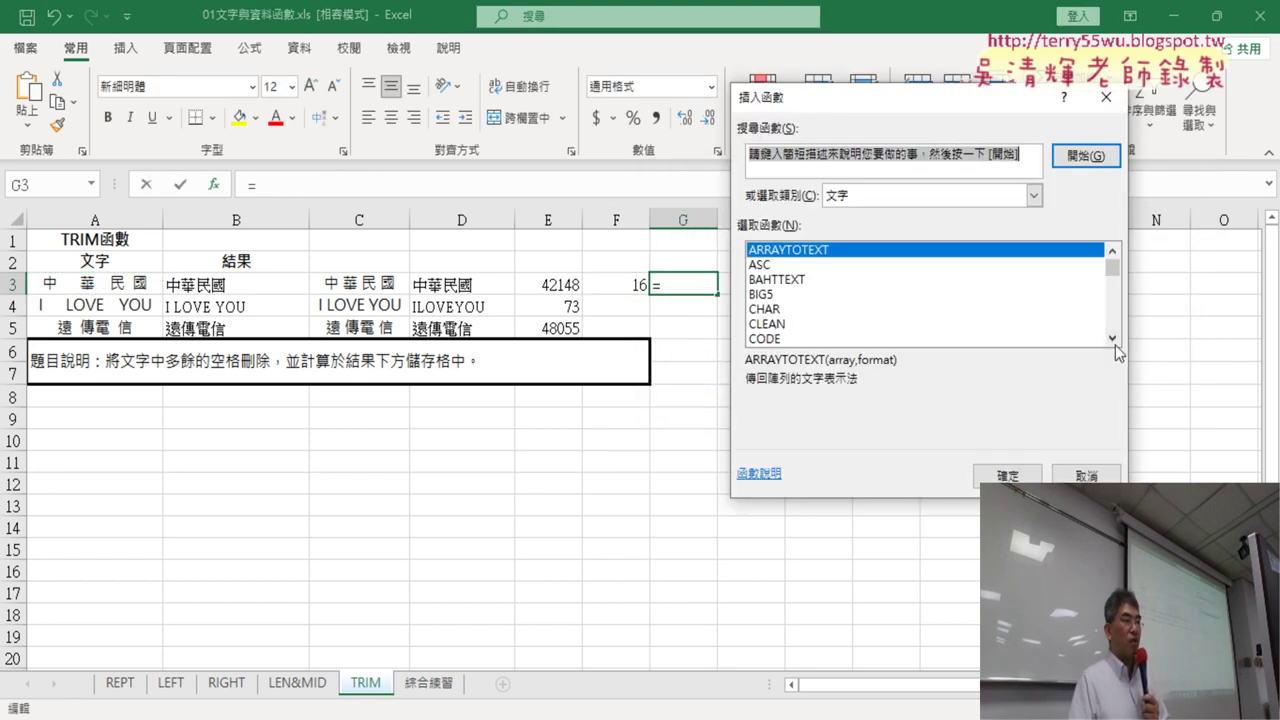
drag(1115, 345, 1111, 337)
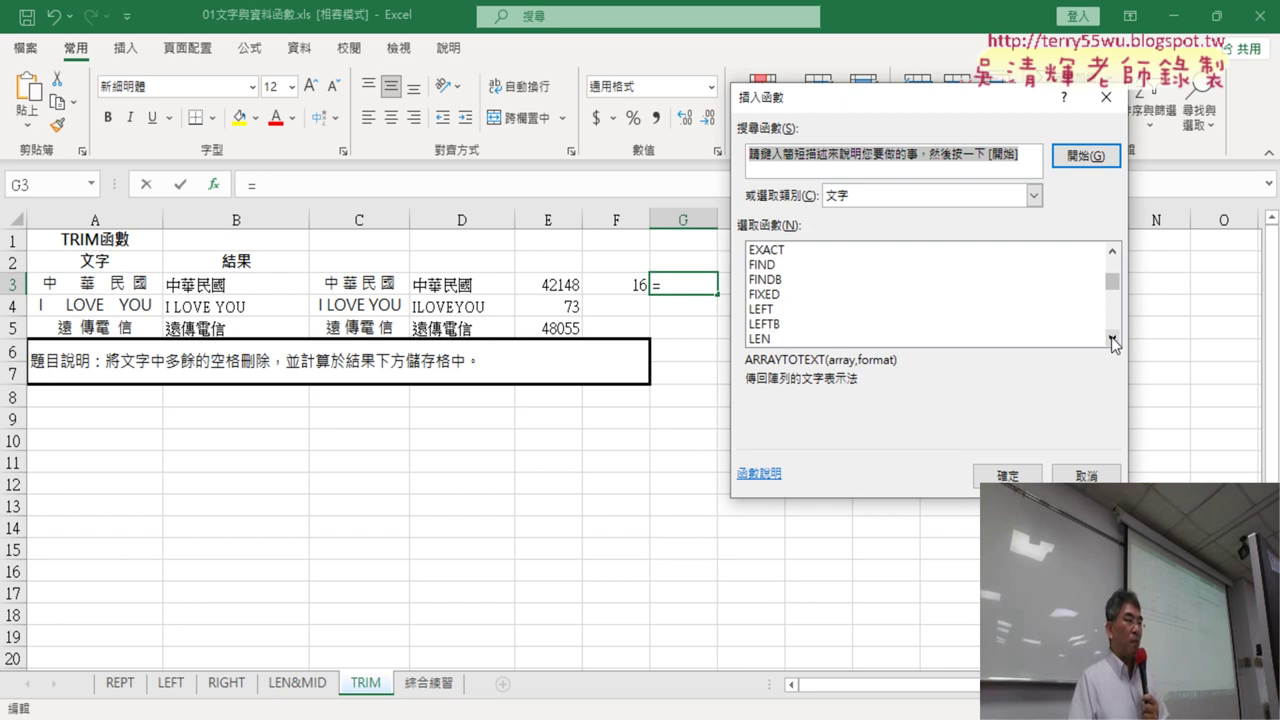
click(785, 324)
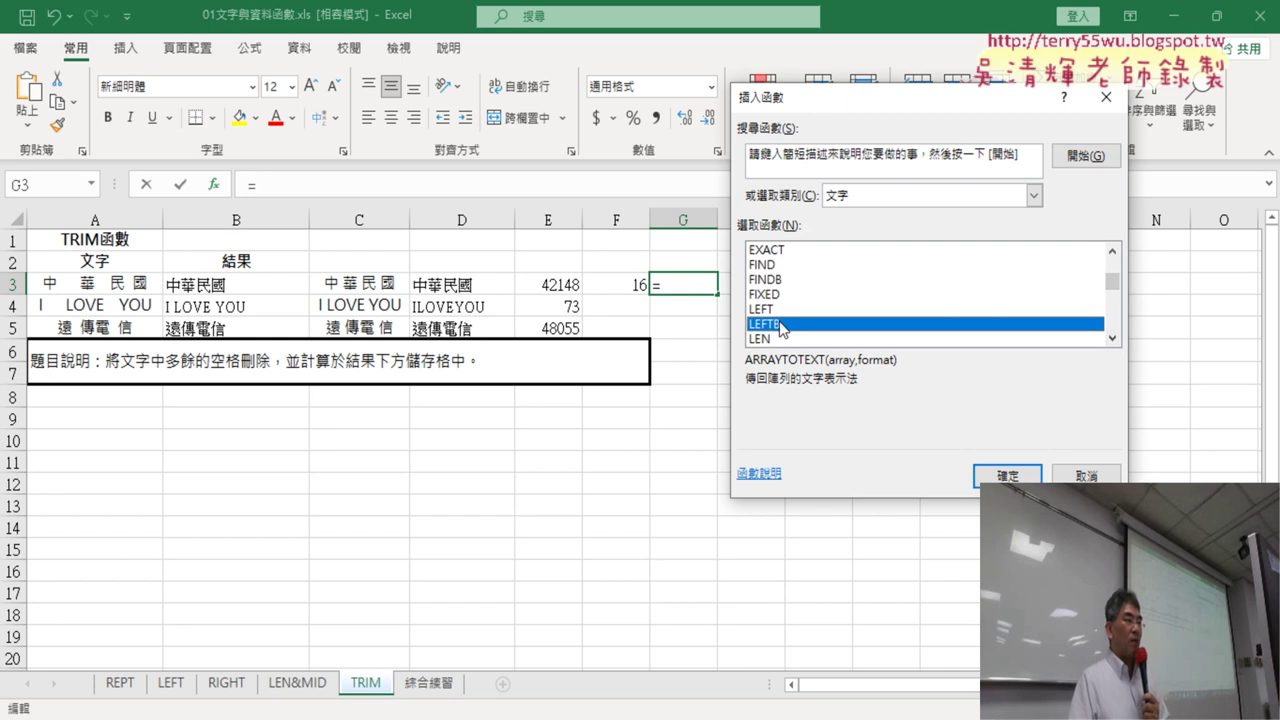
click(1115, 340)
click(1115, 340)
click(850, 324)
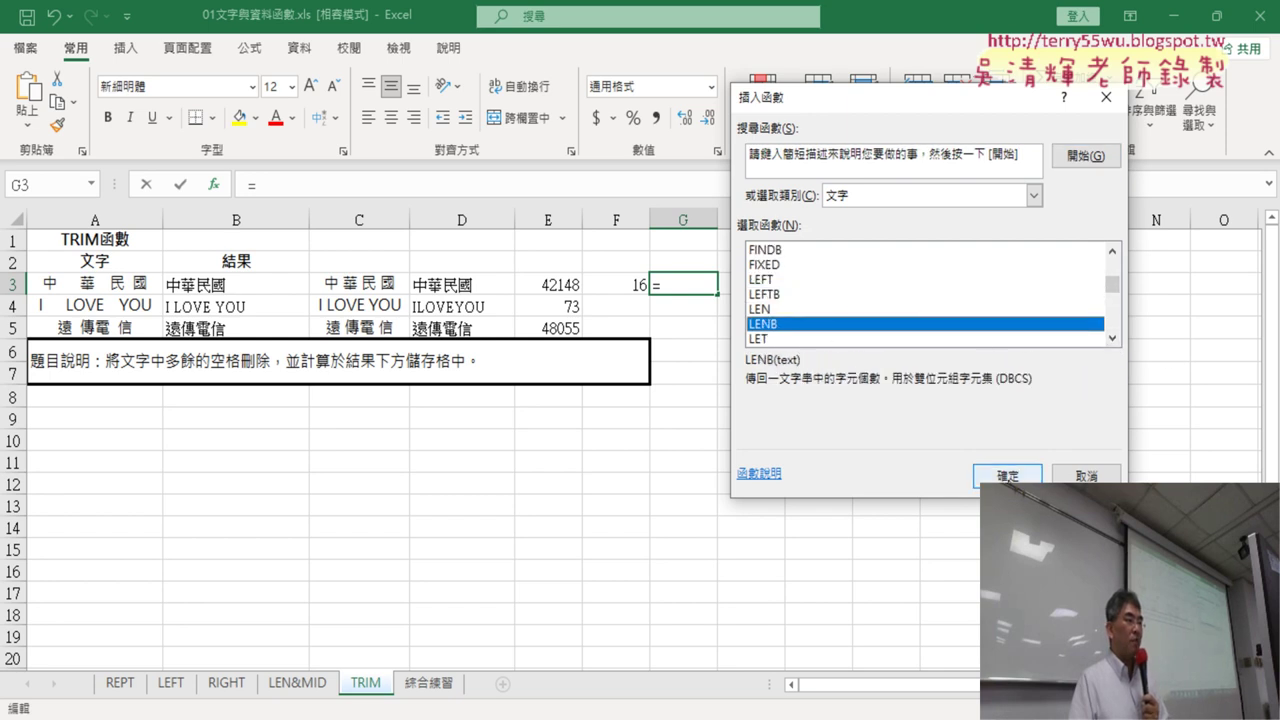
click(1005, 477)
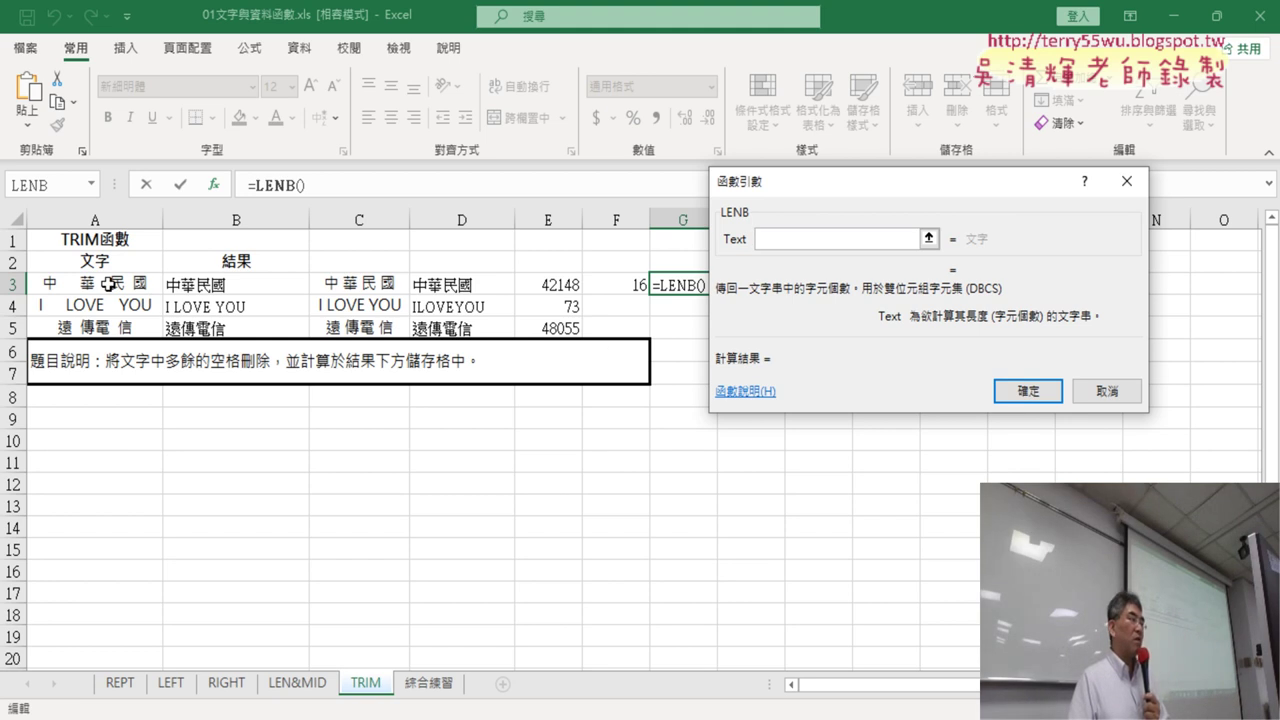
click(54, 287)
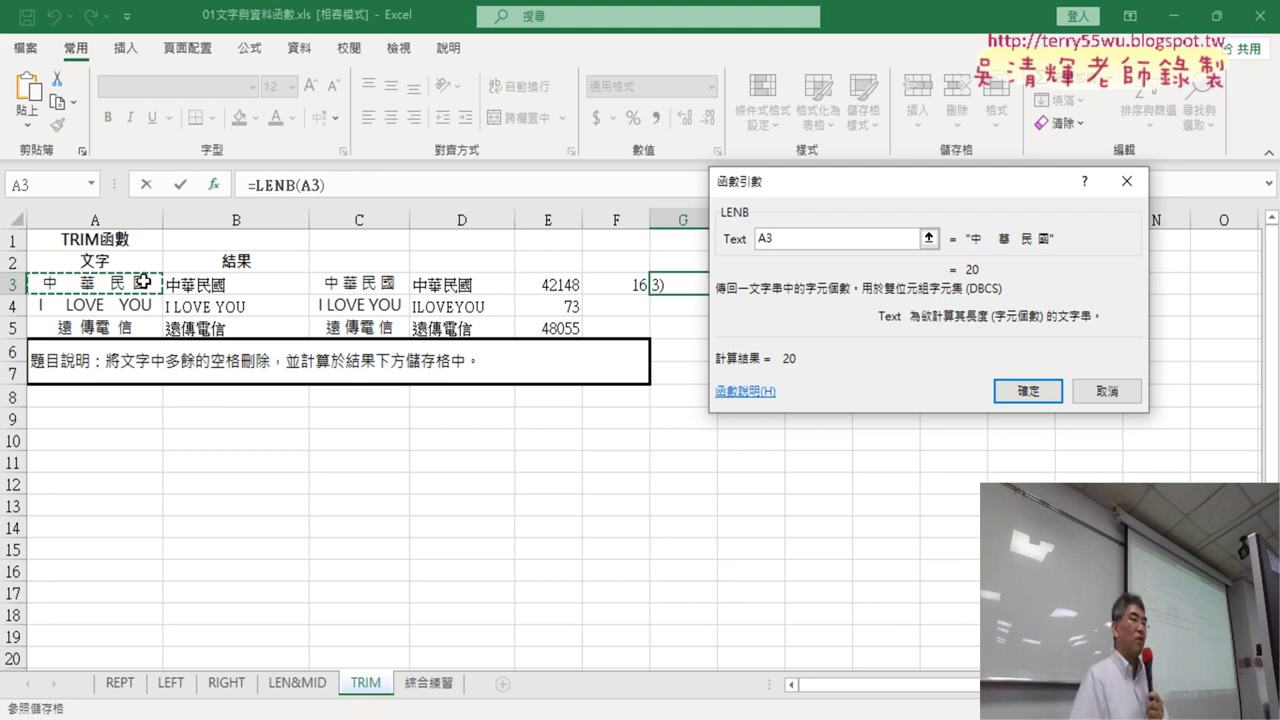
click(1033, 393)
click(628, 284)
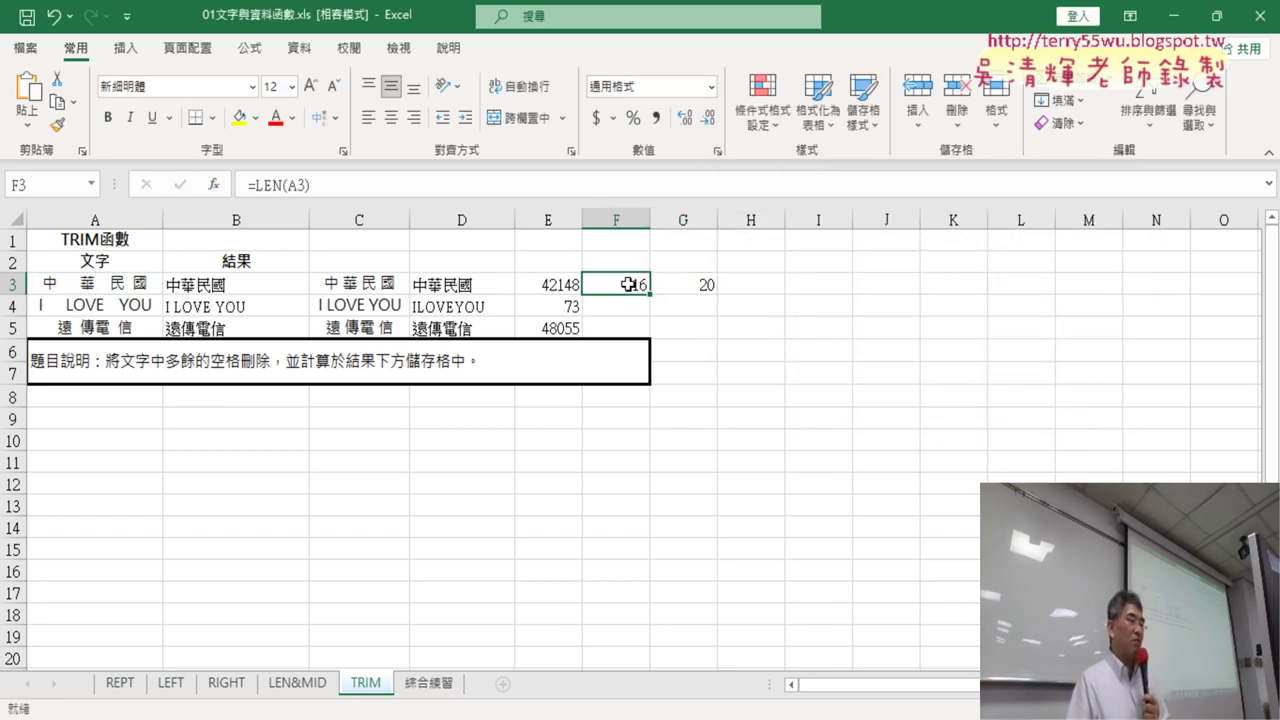
click(705, 283)
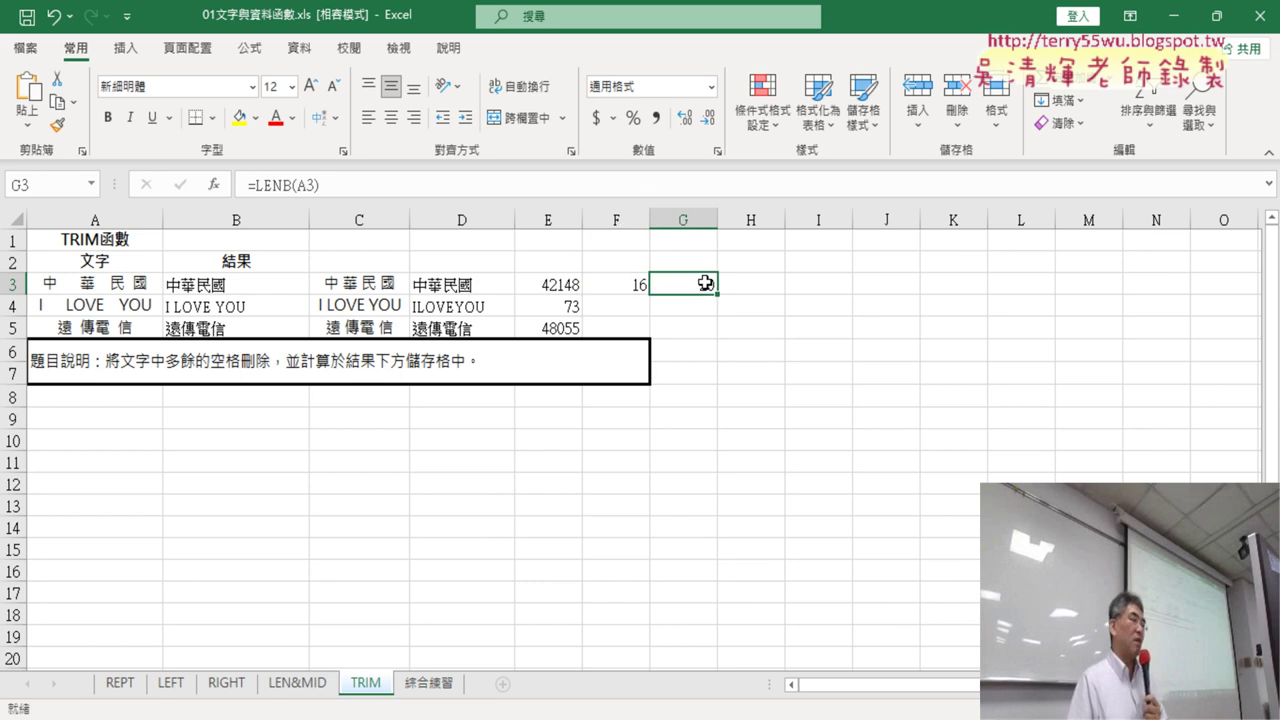
- Fill the F3 LEN and G3 LENB formulas down to row 5, giving 18/8 and 18/12
click(638, 284)
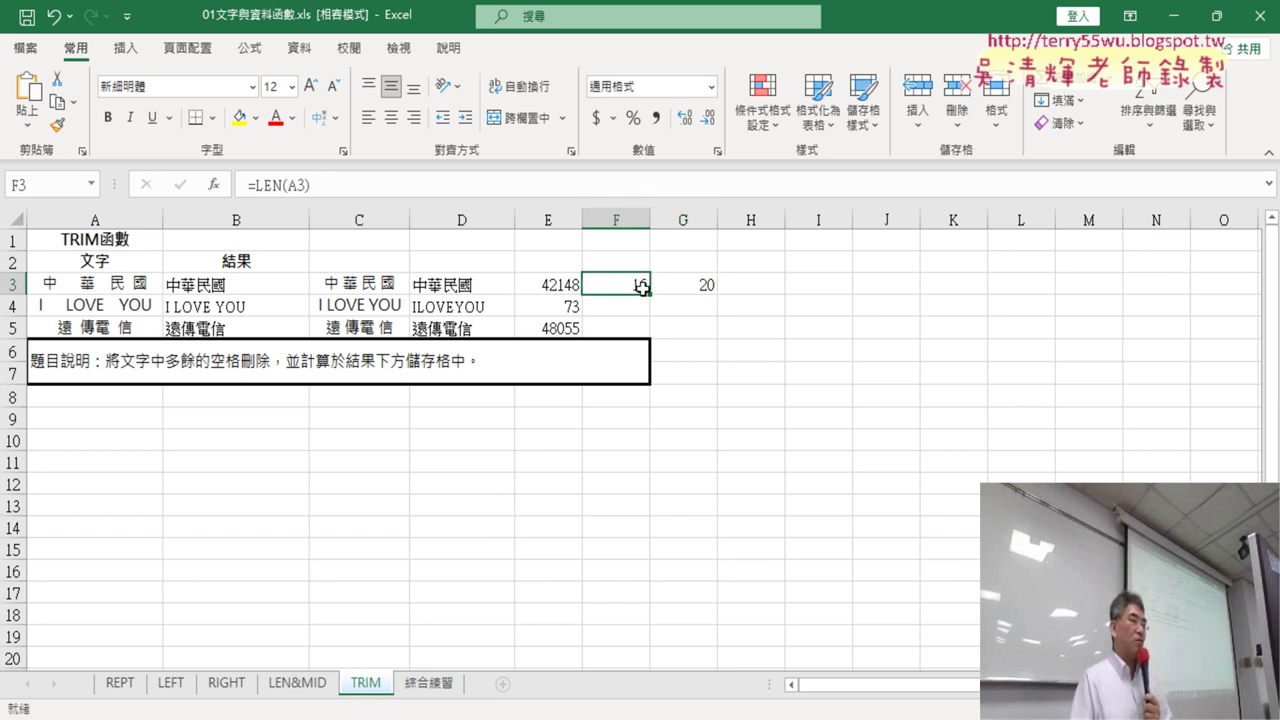
drag(649, 301, 646, 330)
click(703, 286)
drag(716, 296, 718, 330)
drag(645, 306, 665, 306)
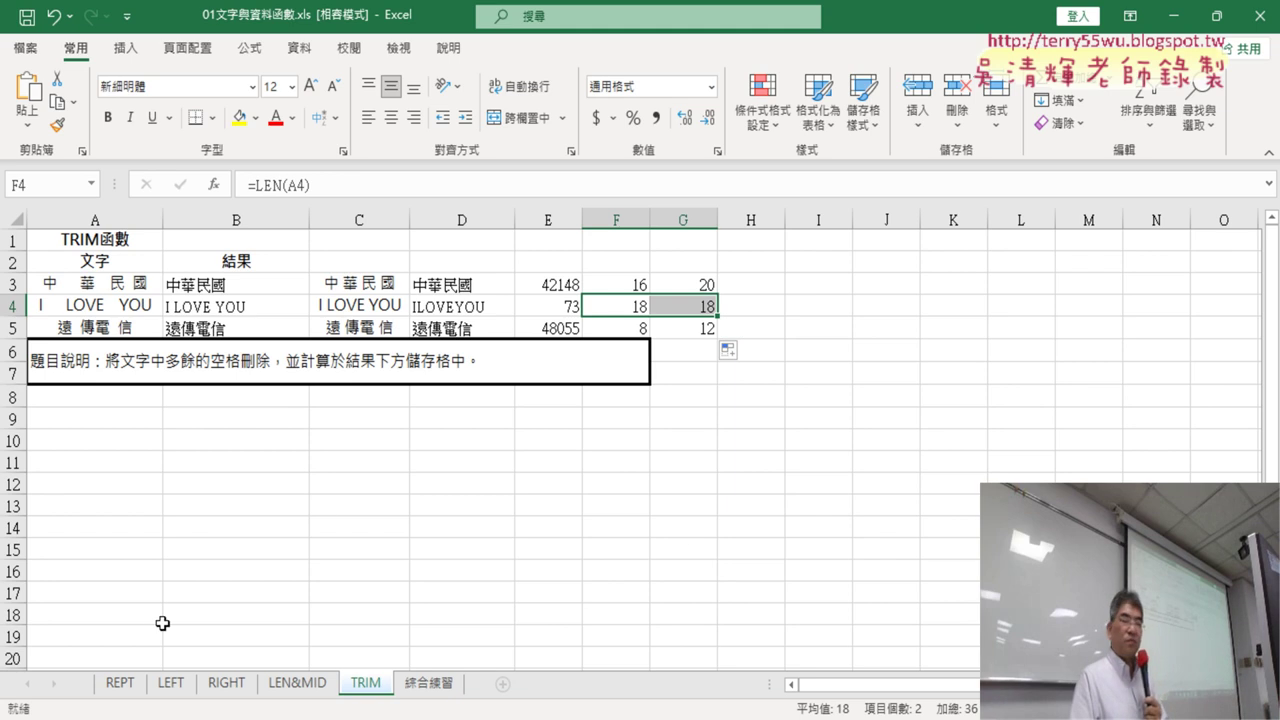
- Step through the REPT, LEFT and RIGHT sheets and select C3 on RIGHT
click(123, 688)
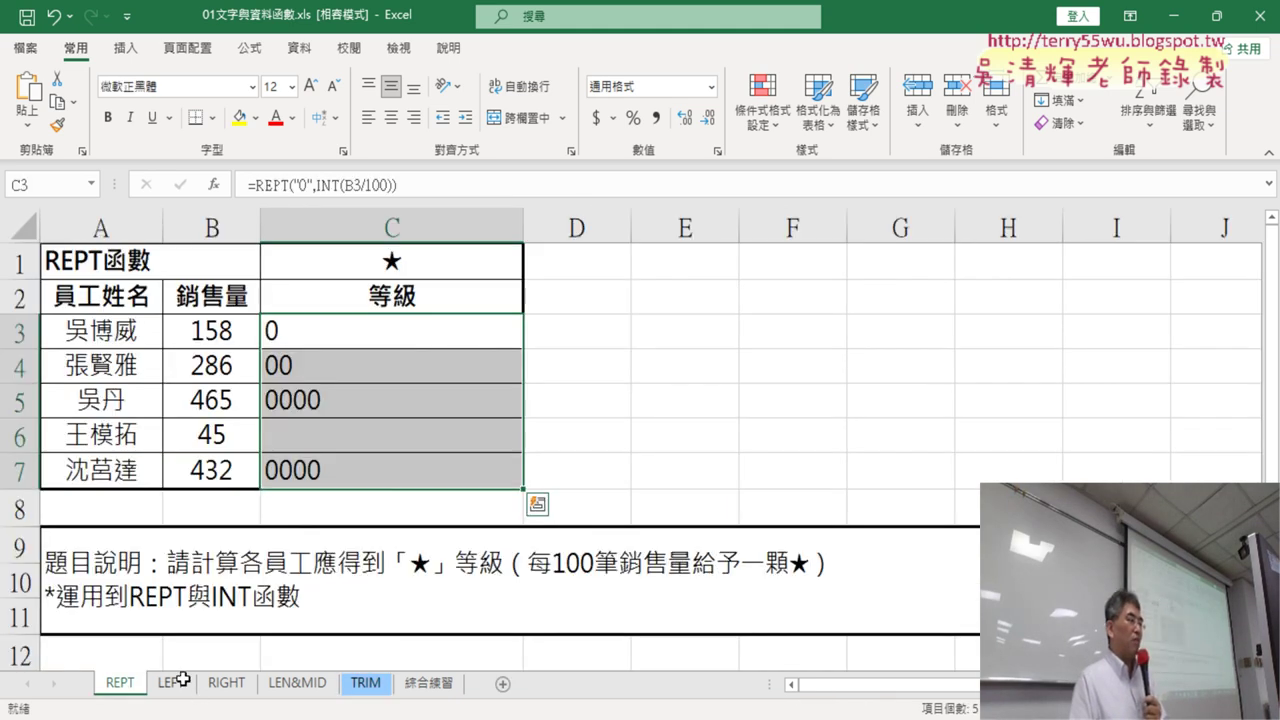
click(168, 688)
click(230, 692)
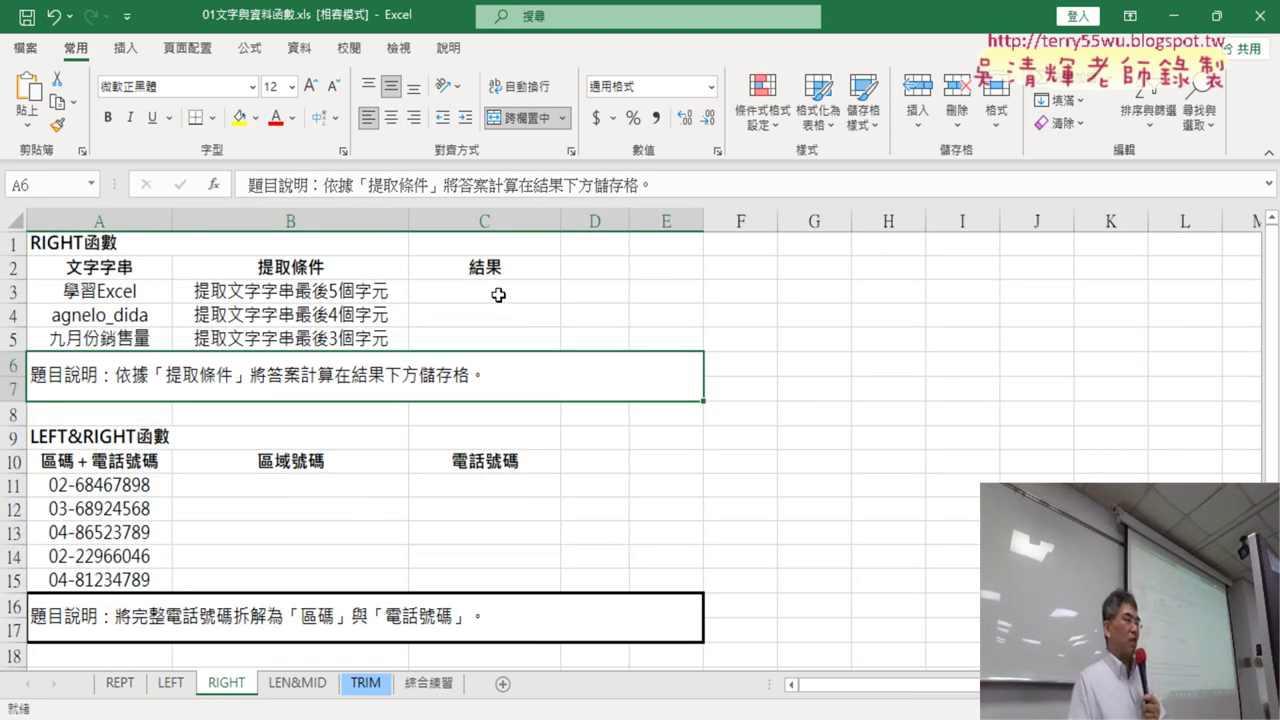
click(497, 295)
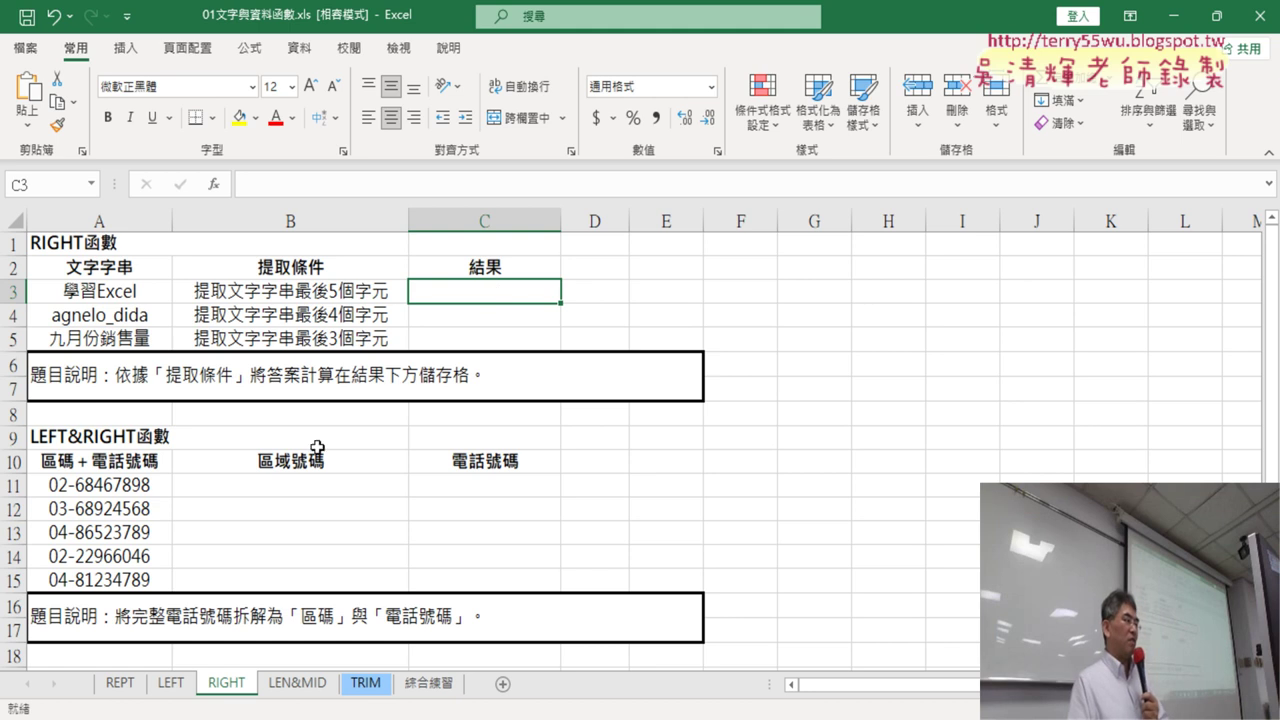
- On the LEN&MID sheet, scroll to the MID section, widen column A and select C21
click(303, 683)
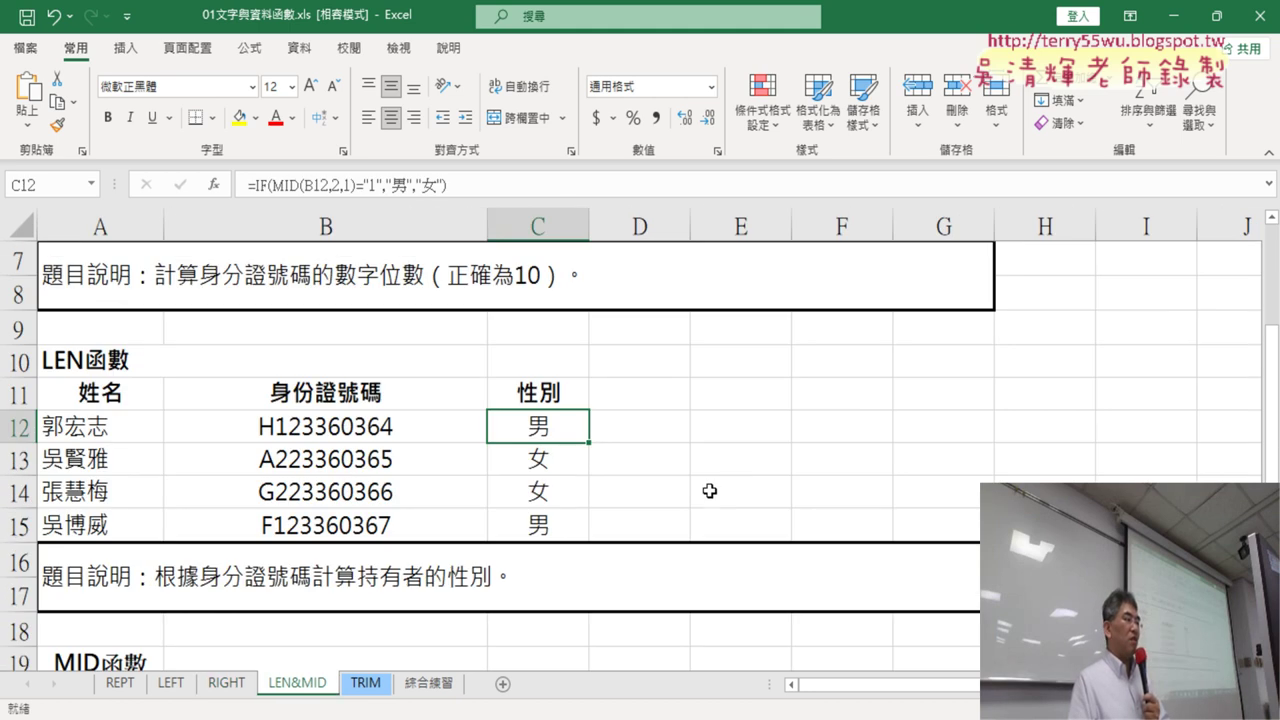
scroll(710, 490, down, 1)
scroll(736, 477, down, 2)
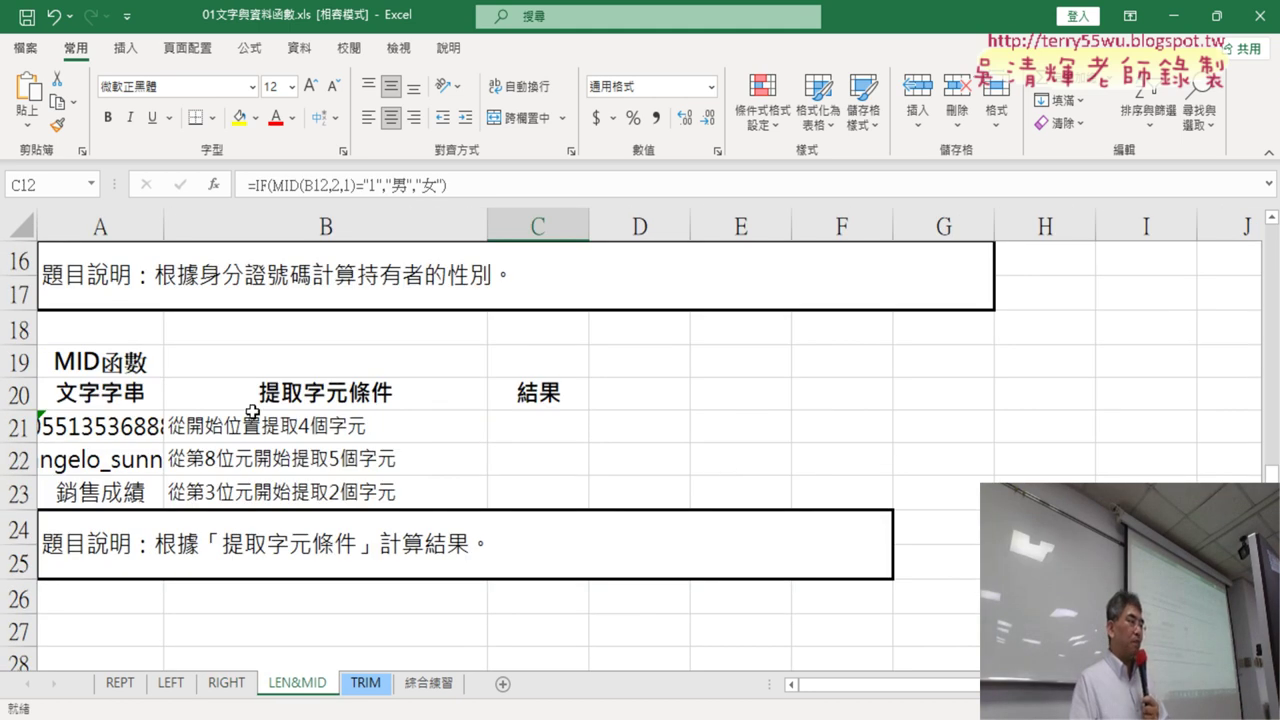
drag(160, 222, 206, 222)
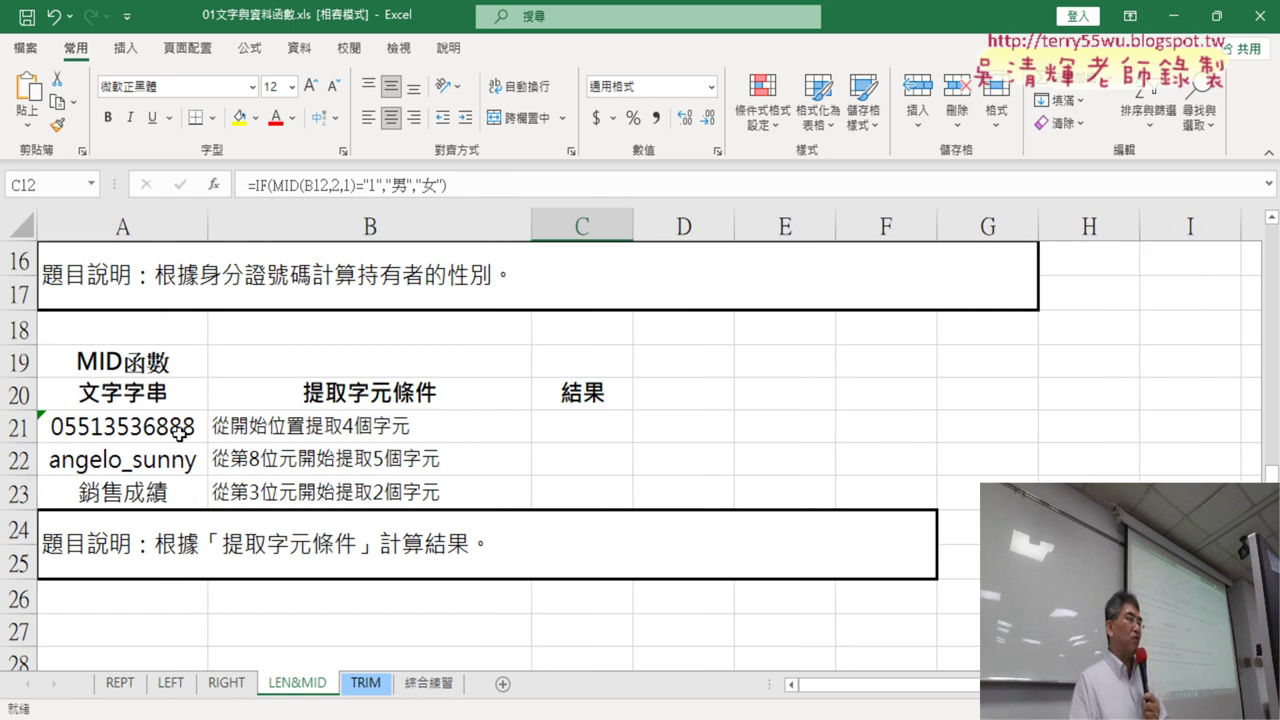
click(362, 430)
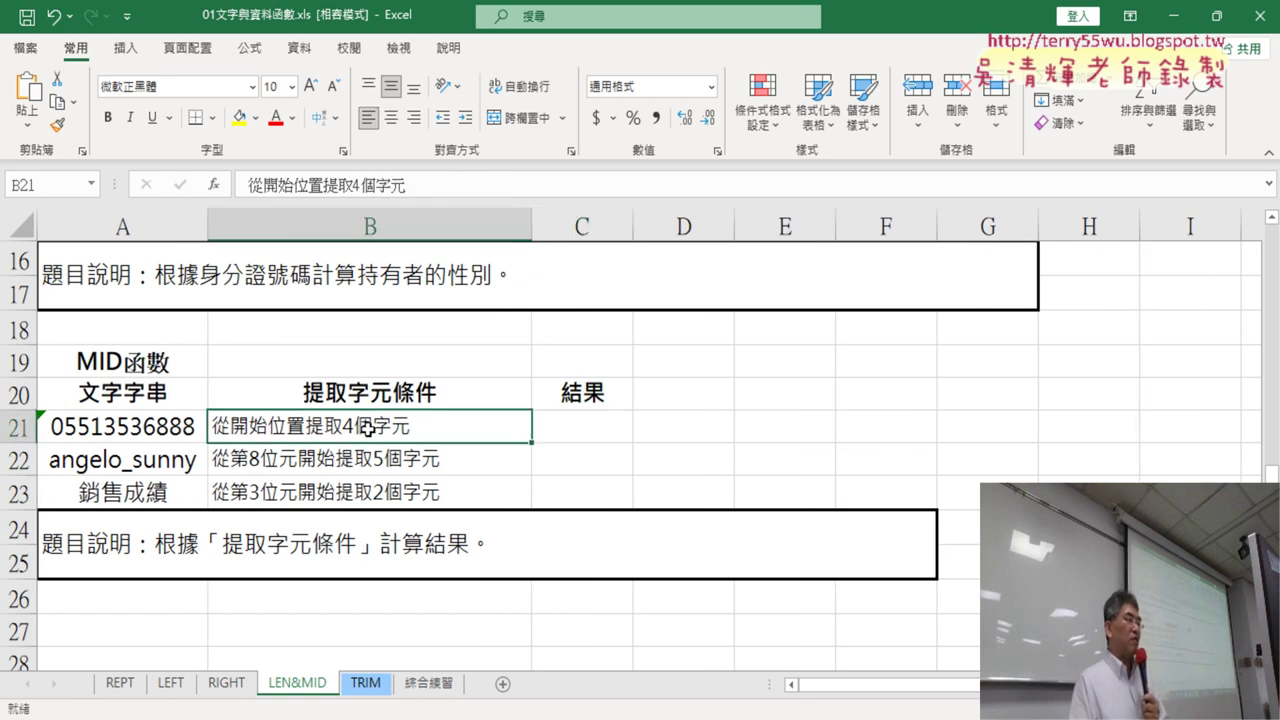
click(573, 430)
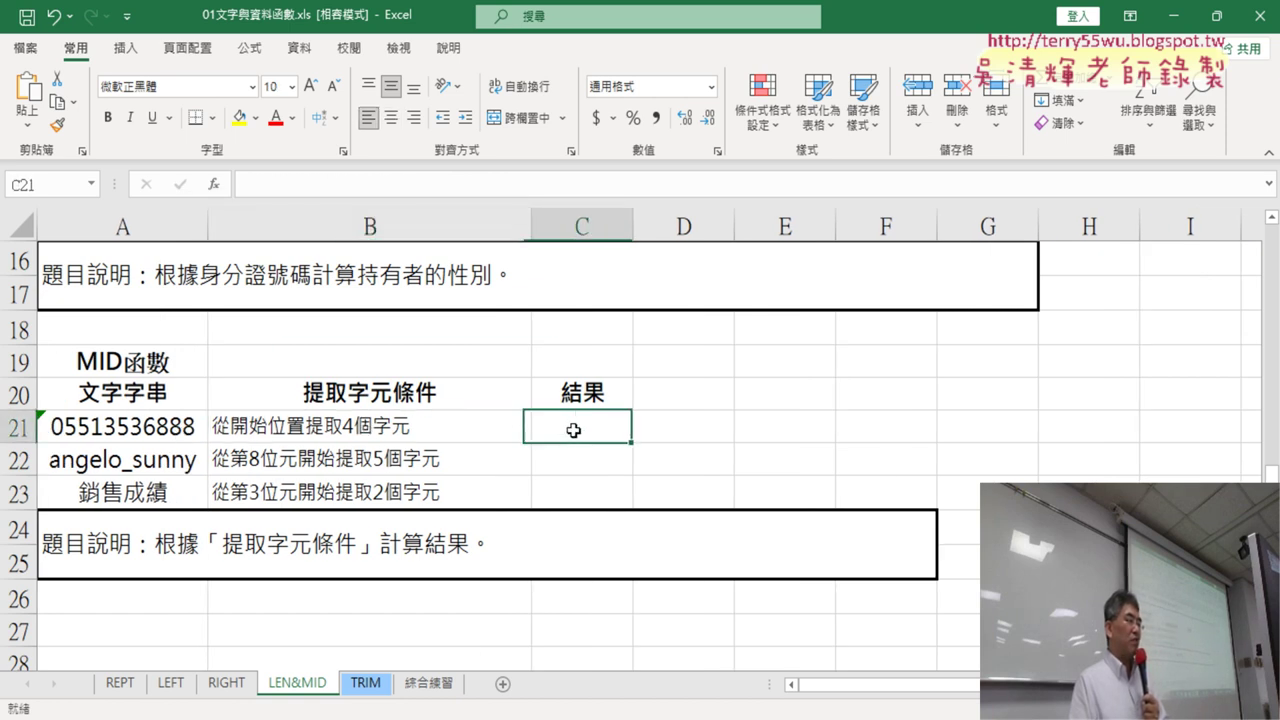
- Insert MID in C21 with Text A21, Start_num 1 and Num_chars 4
click(213, 184)
scroll(1115, 302, down, 2)
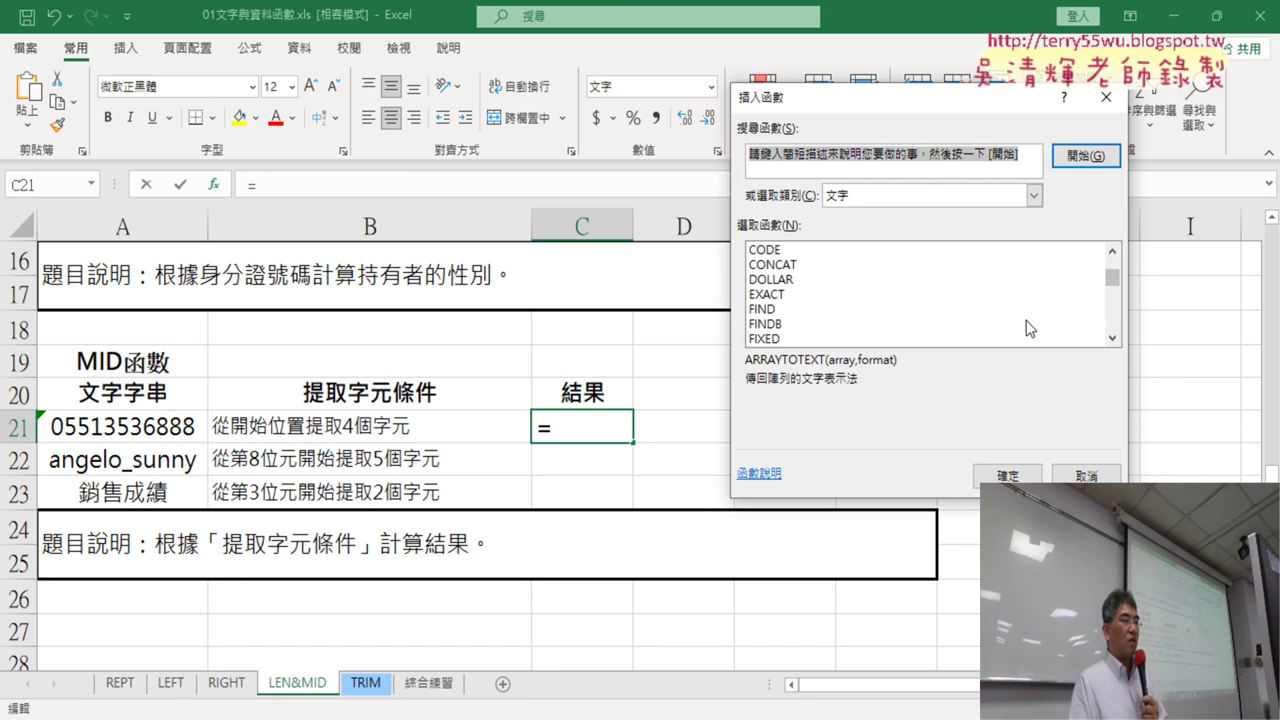
click(1120, 339)
click(1118, 339)
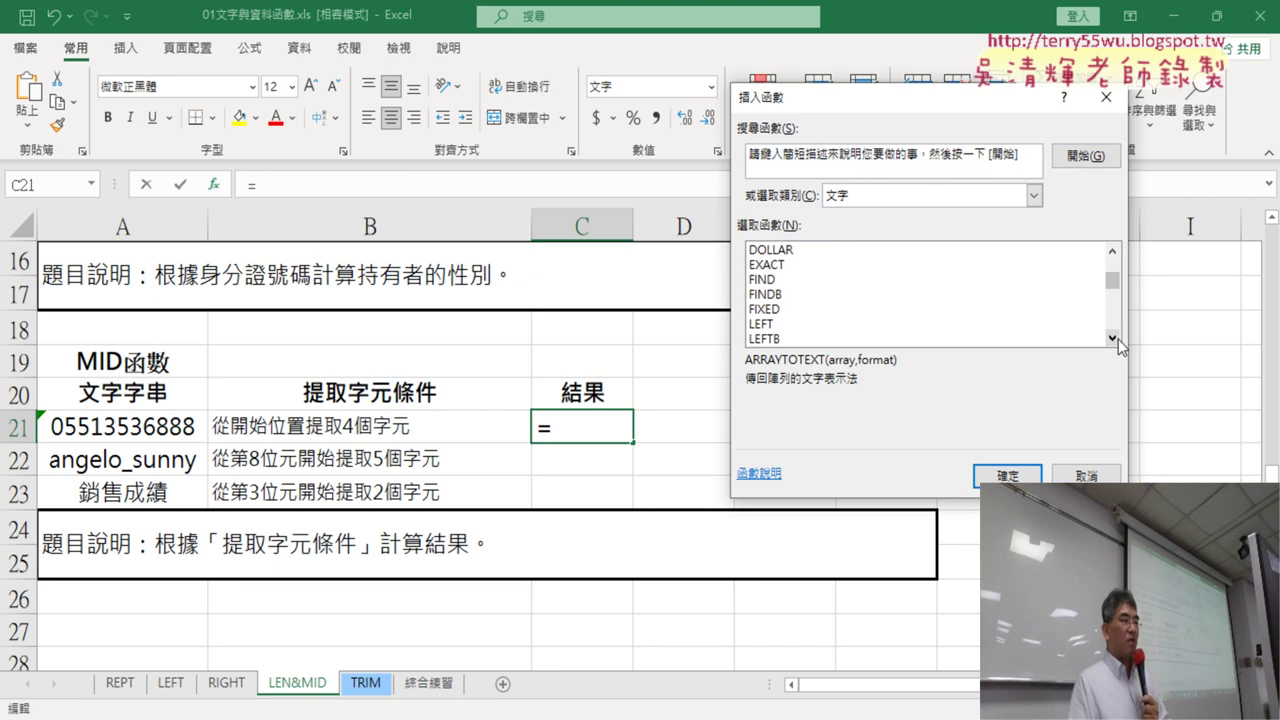
click(1118, 339)
click(1118, 339)
click(1118, 339)
double_click(839, 320)
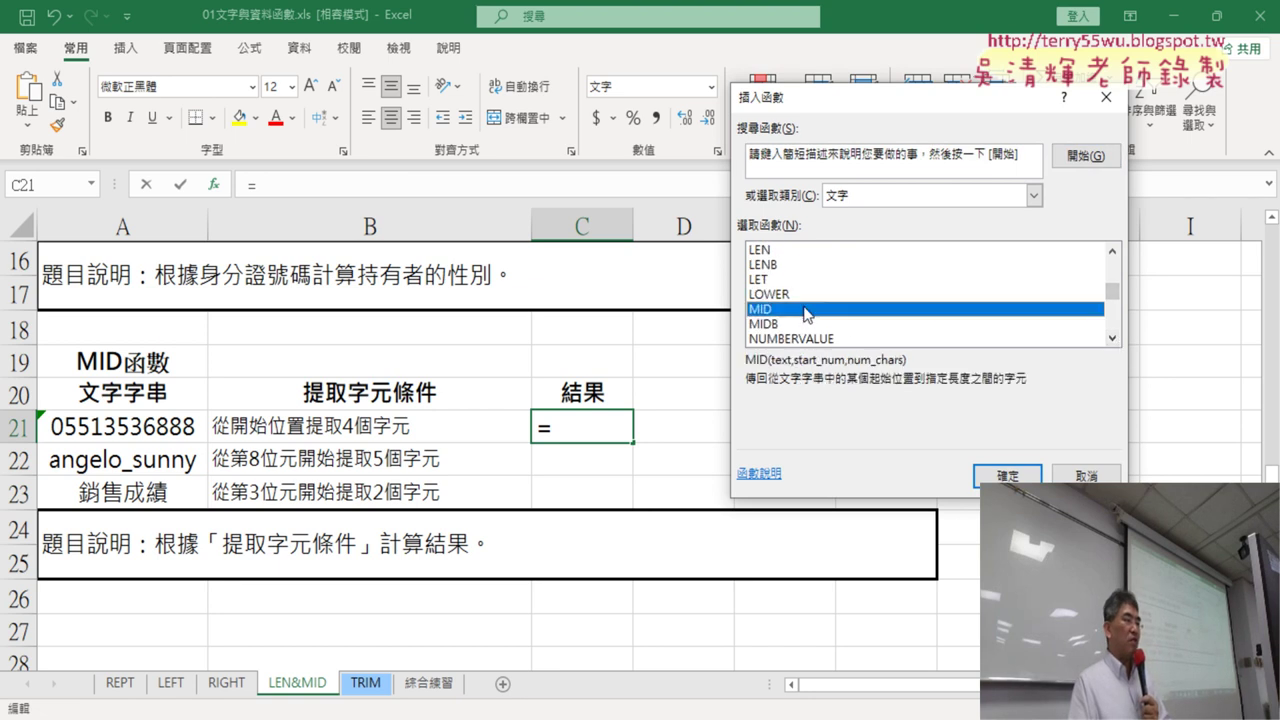
click(122, 432)
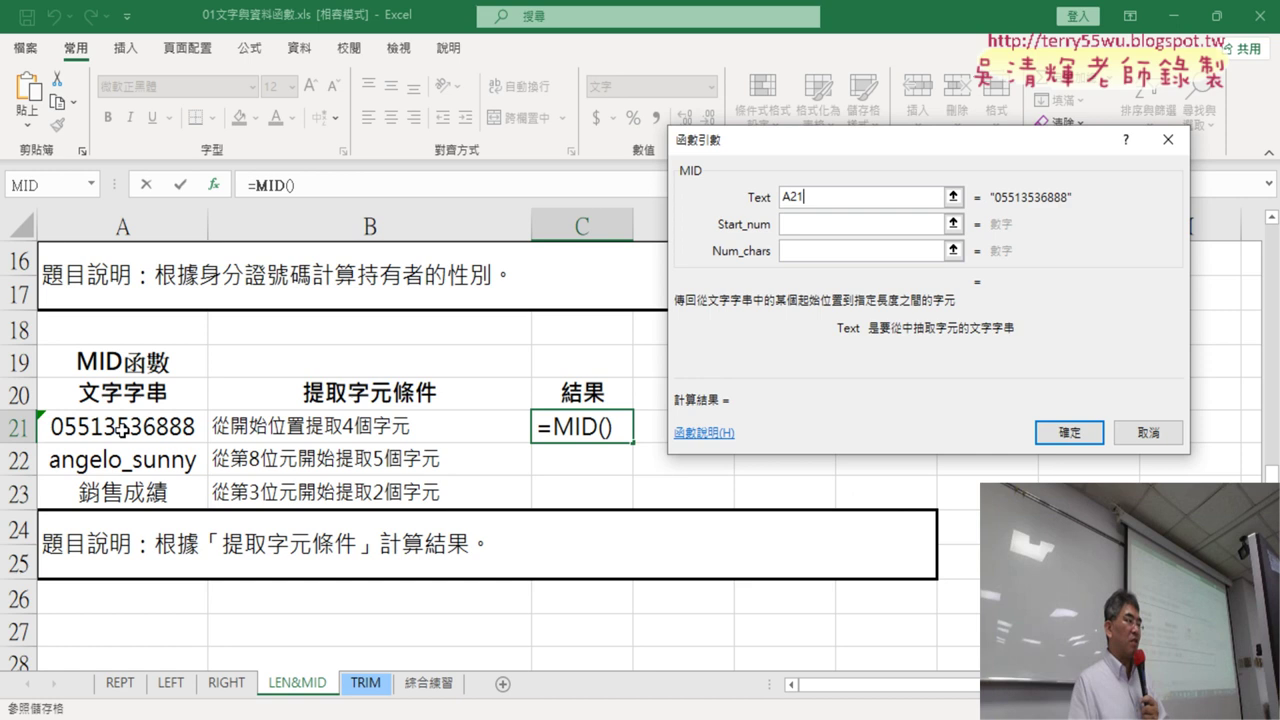
click(804, 224)
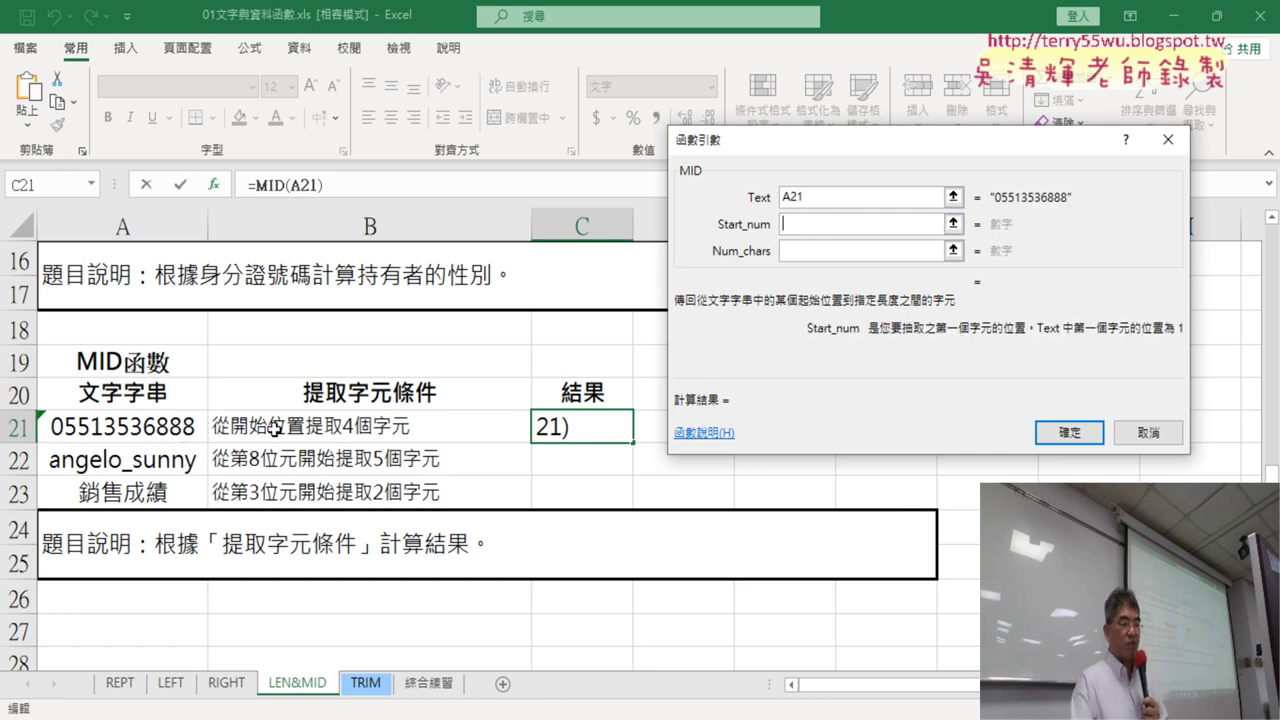
text(1)
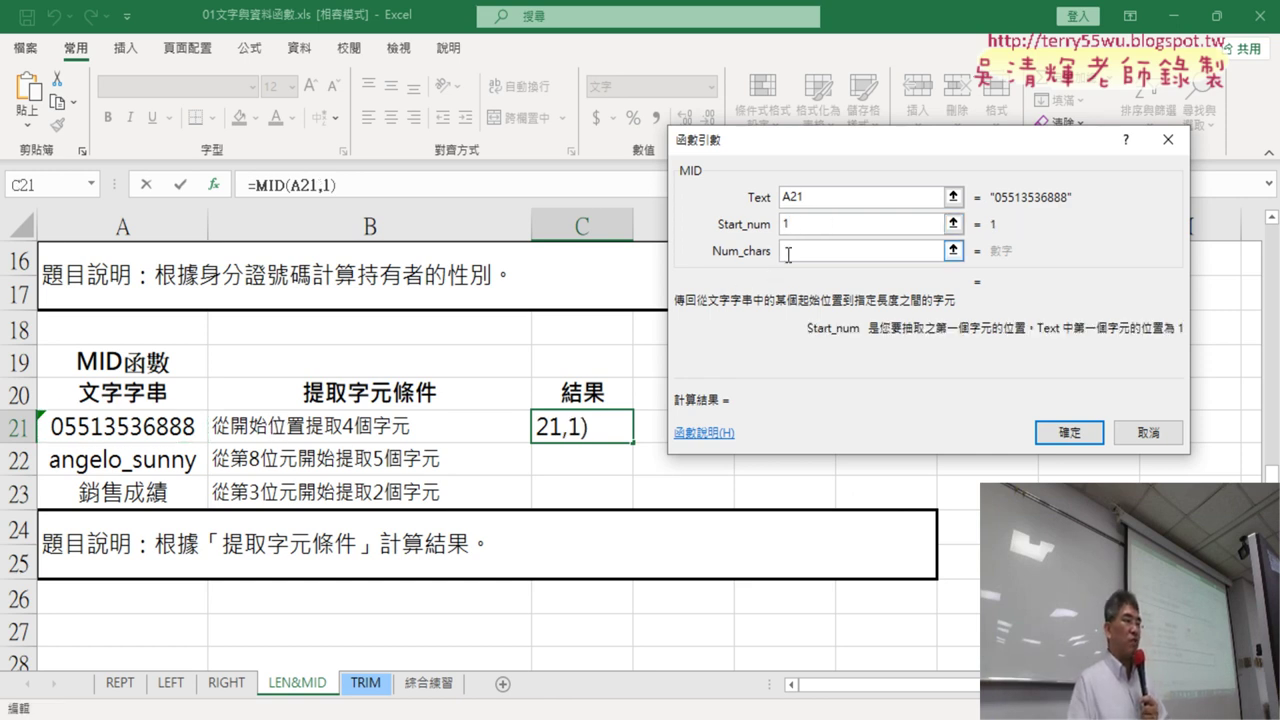
click(790, 249)
text(4)
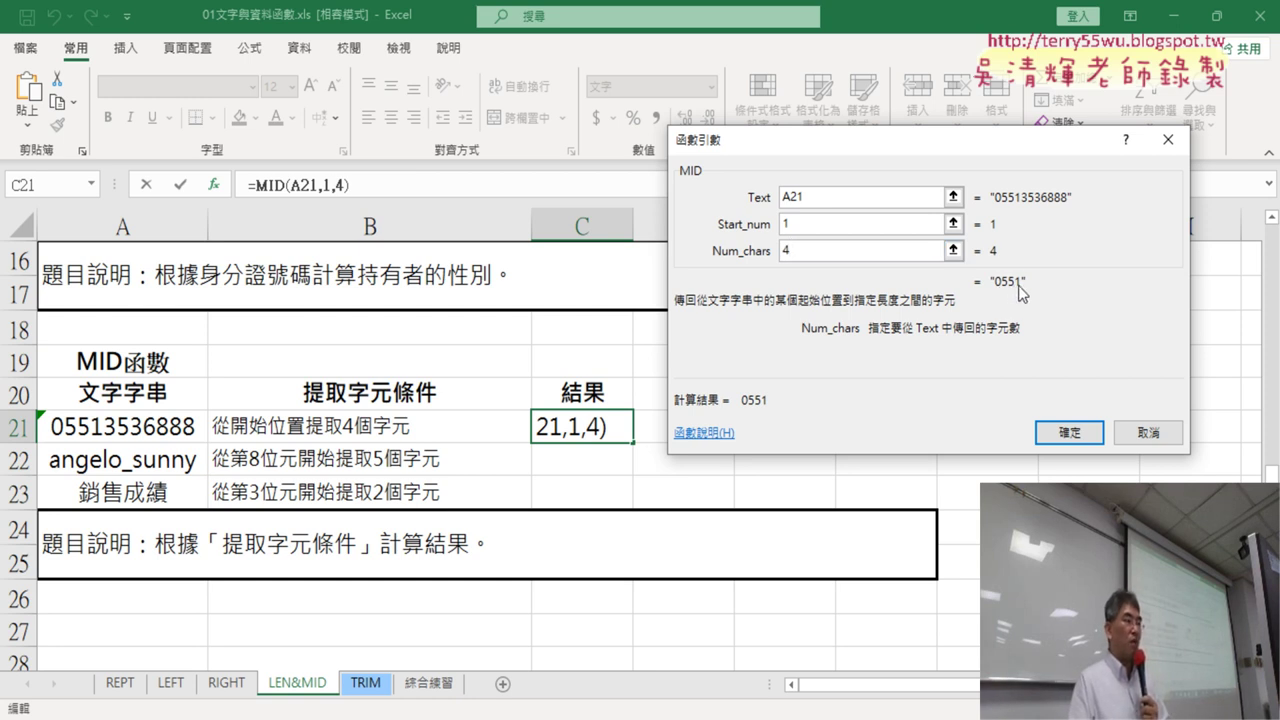
click(1070, 433)
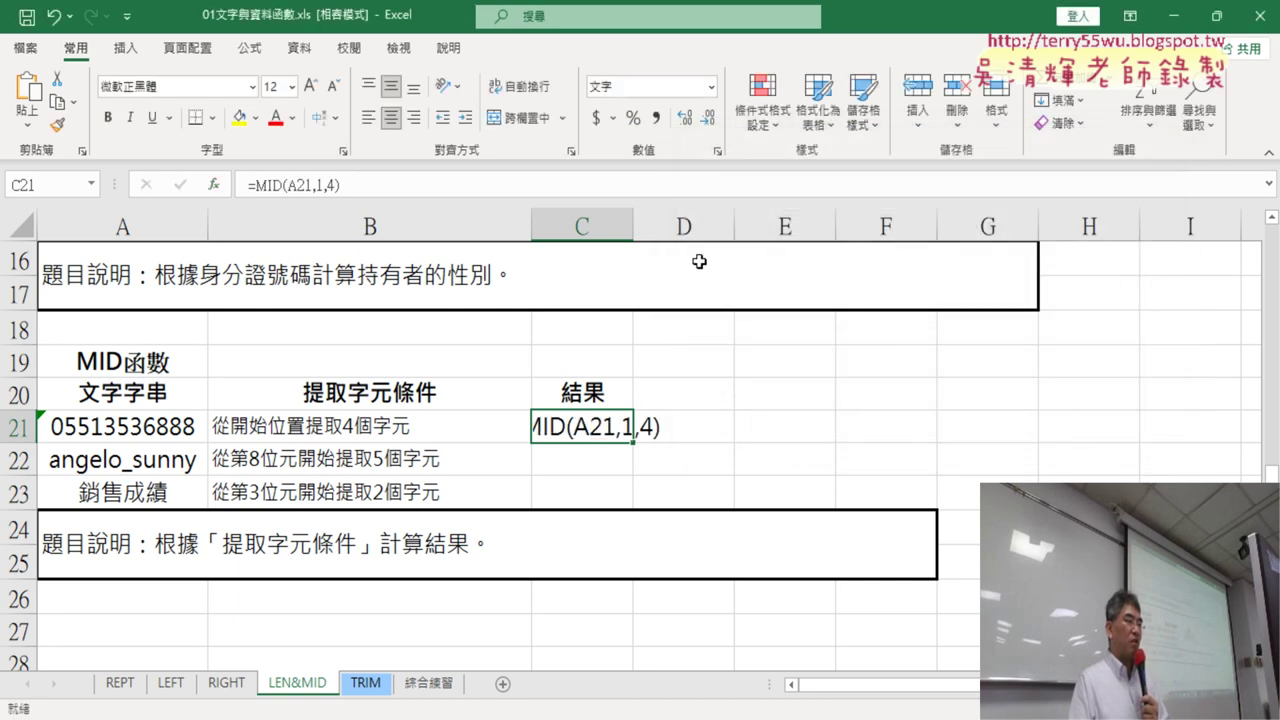
- Widen column C to show the formula and bring up C21's shortcut menu
drag(632, 225, 743, 225)
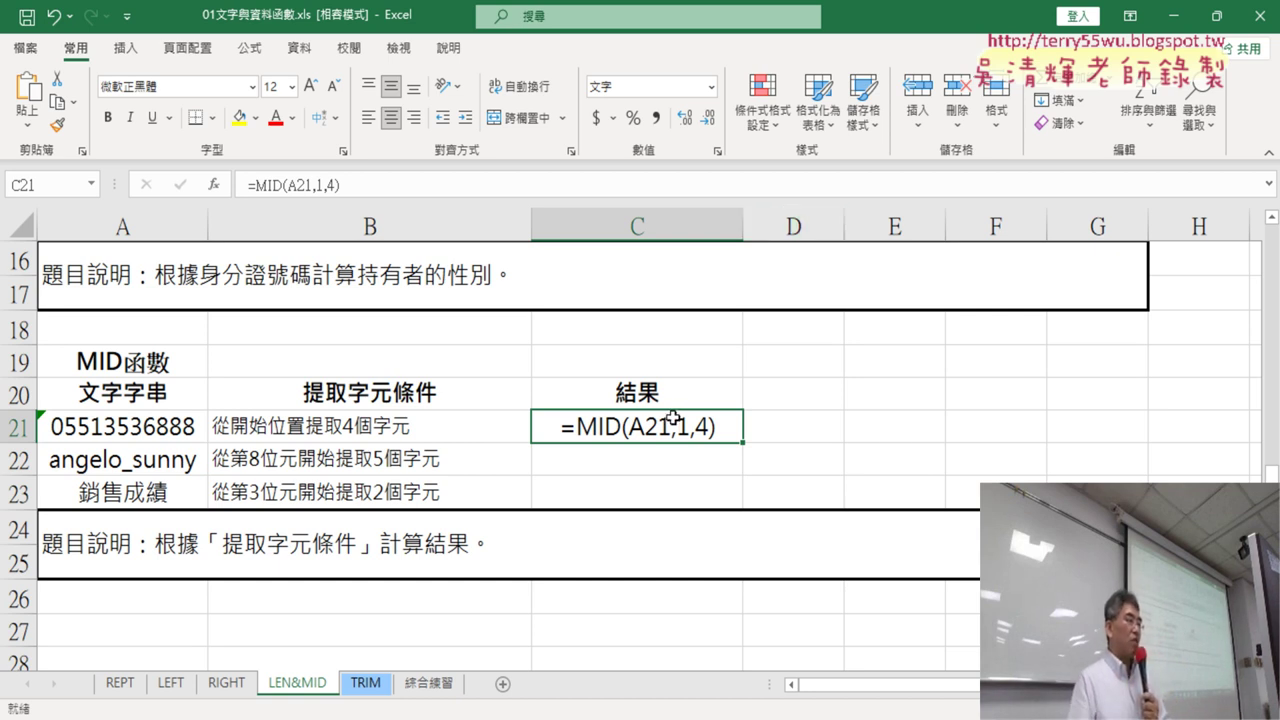
right_click(733, 429)
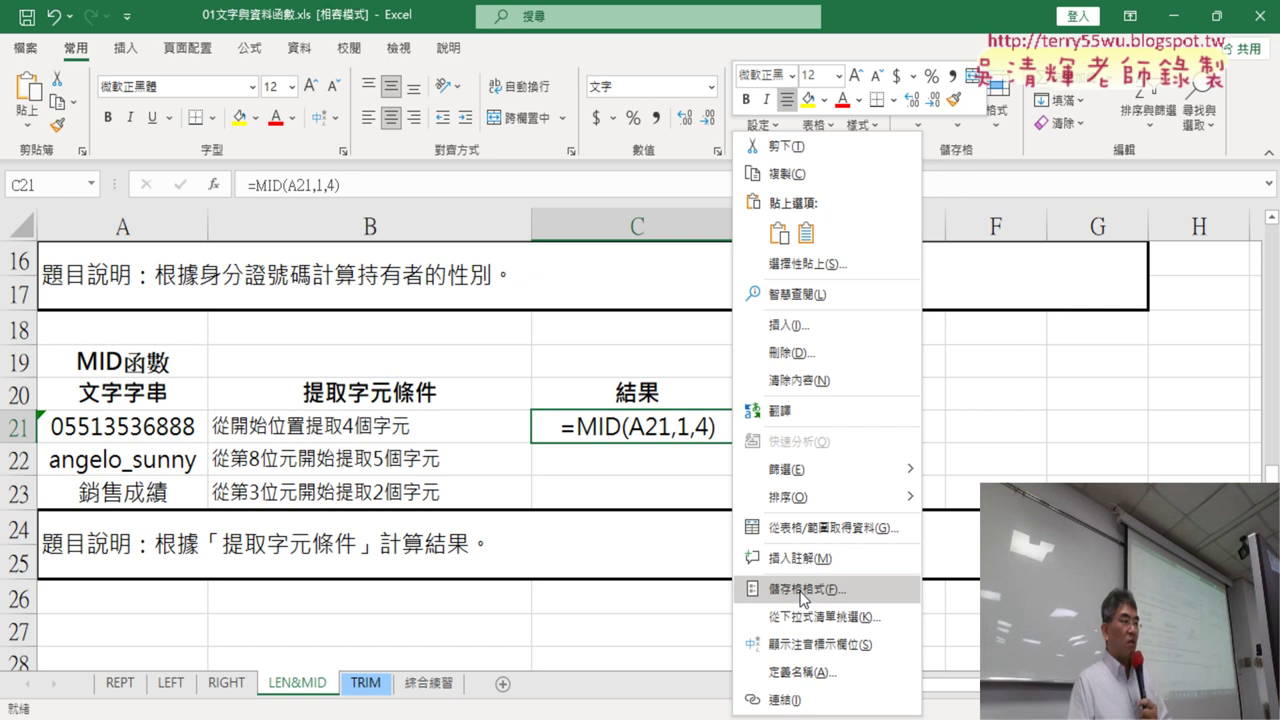
click(650, 428)
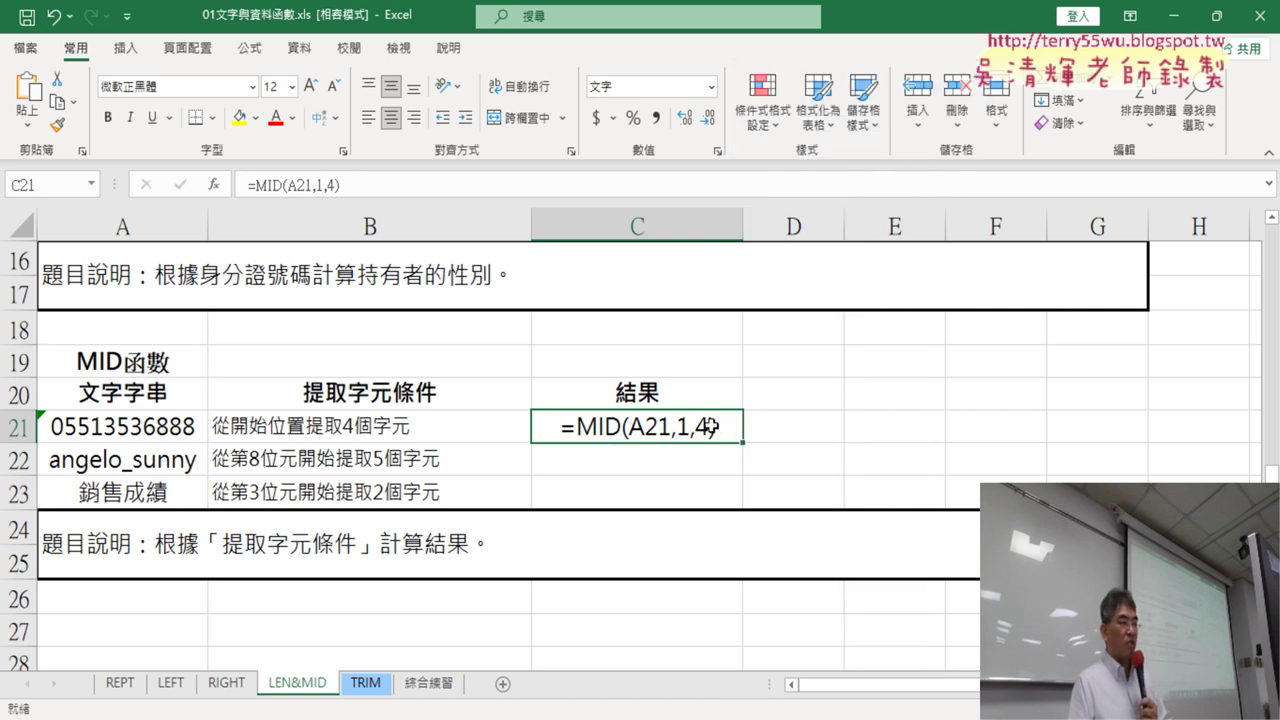
right_click(714, 430)
- Open Format Cells for C21 and mark its 文字 format against the needed 通用格式
click(776, 589)
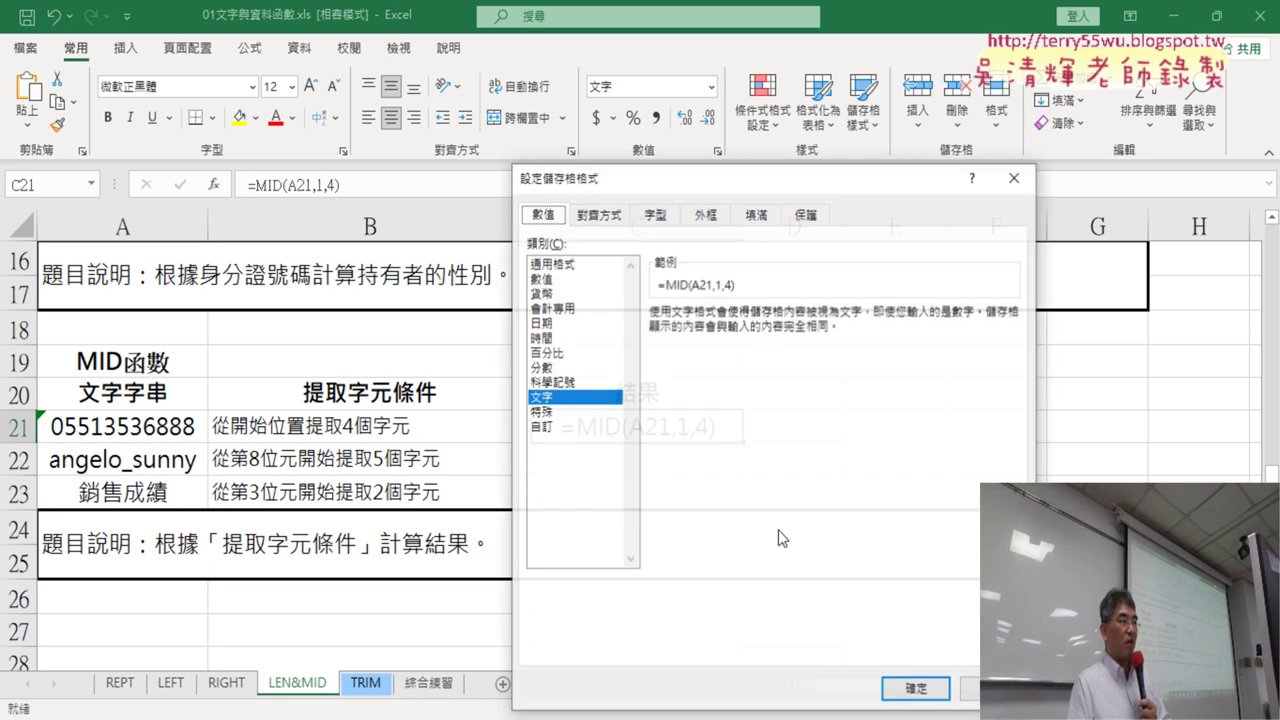
drag(755, 176, 1006, 128)
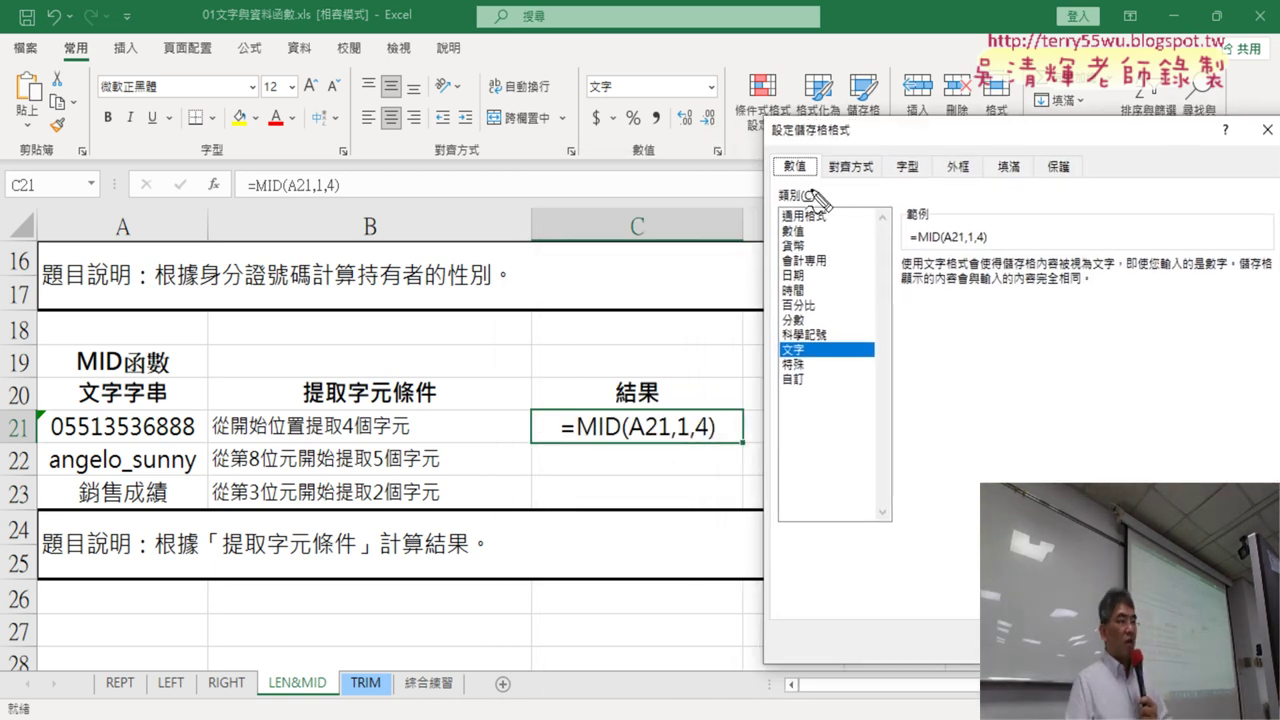
mouse_move(815, 172)
mouse_down()
mouse_move(778, 148)
mouse_move(822, 152)
mouse_up()
mouse_move(824, 346)
mouse_down()
mouse_move(743, 426)
mouse_move(776, 432)
mouse_up()
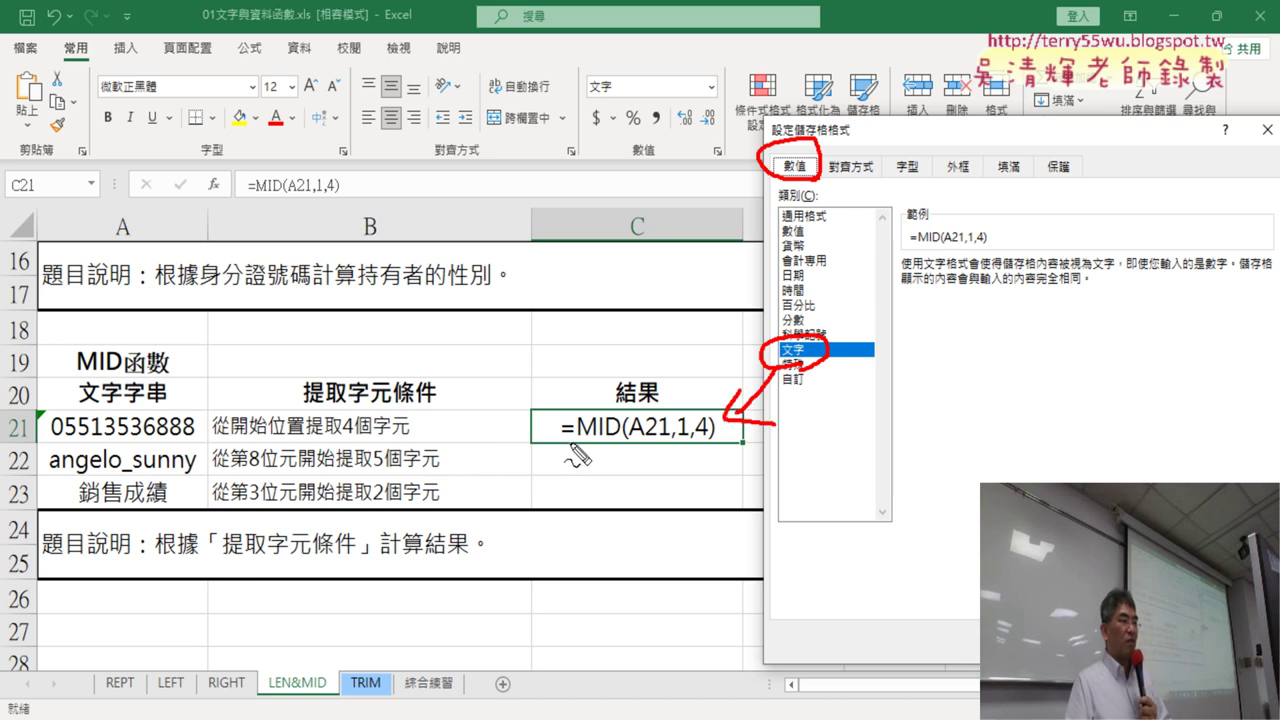
drag(568, 438, 742, 440)
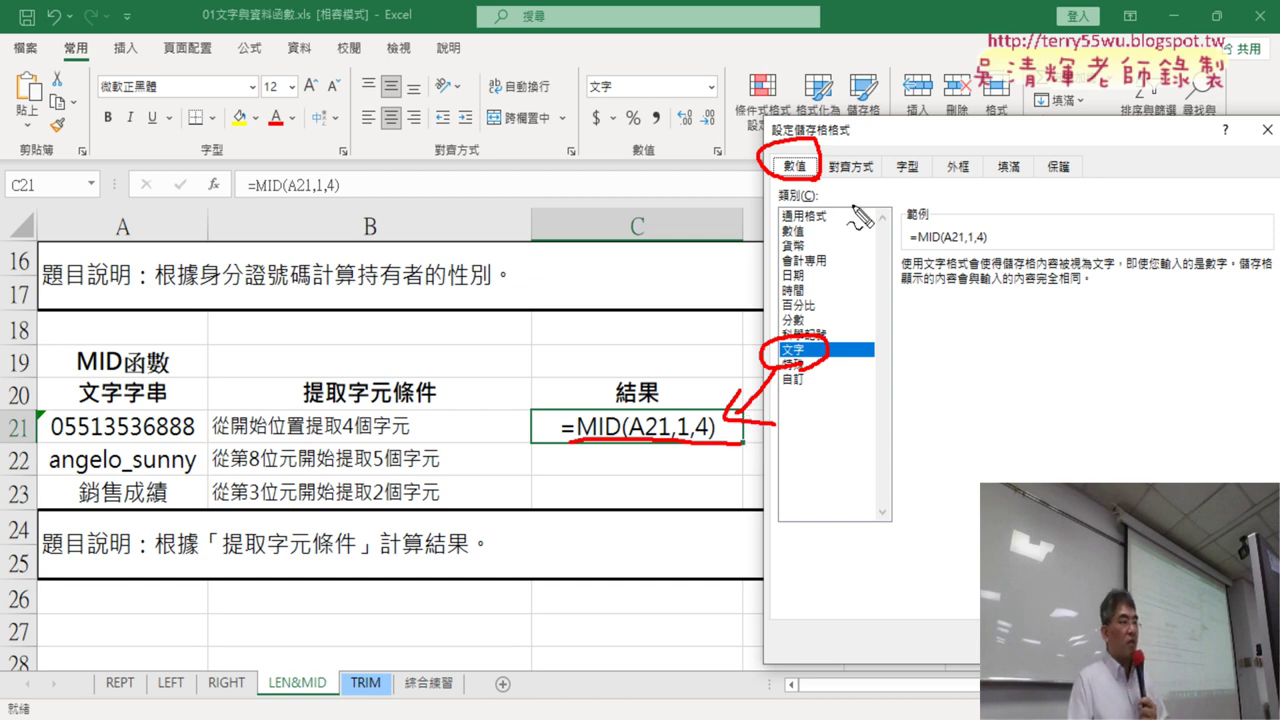
drag(833, 240, 836, 216)
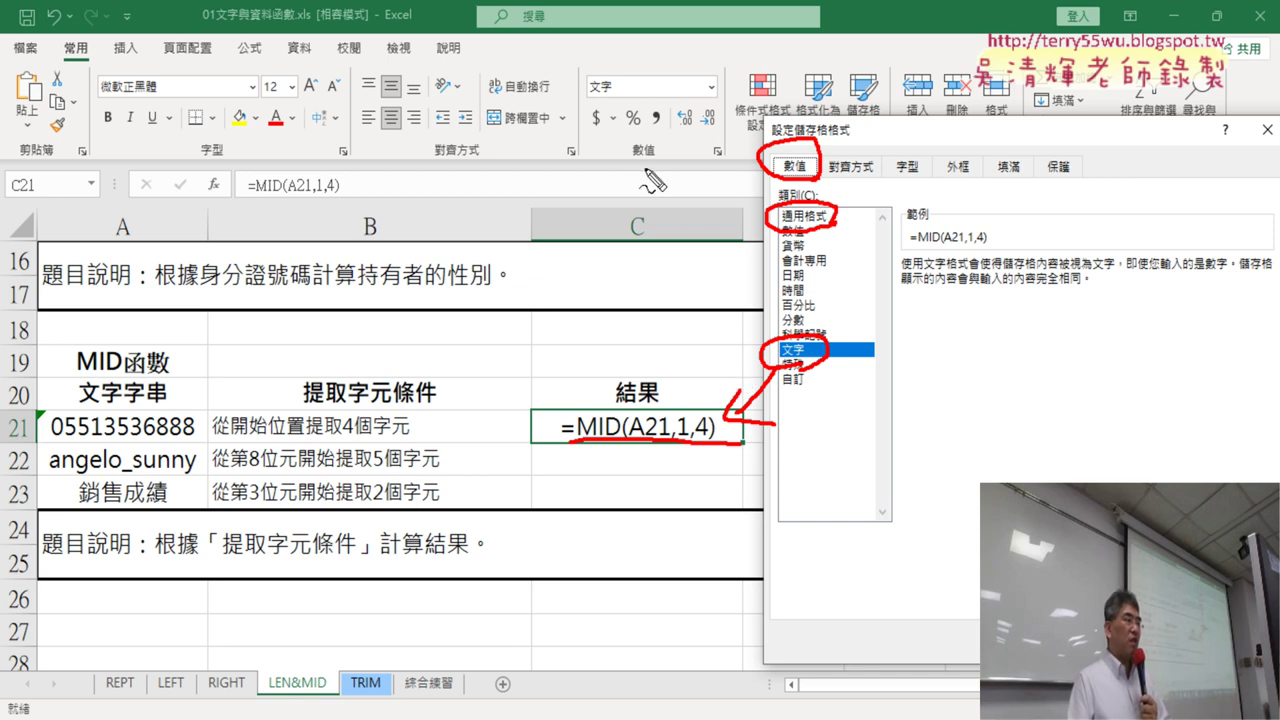
drag(612, 64, 614, 72)
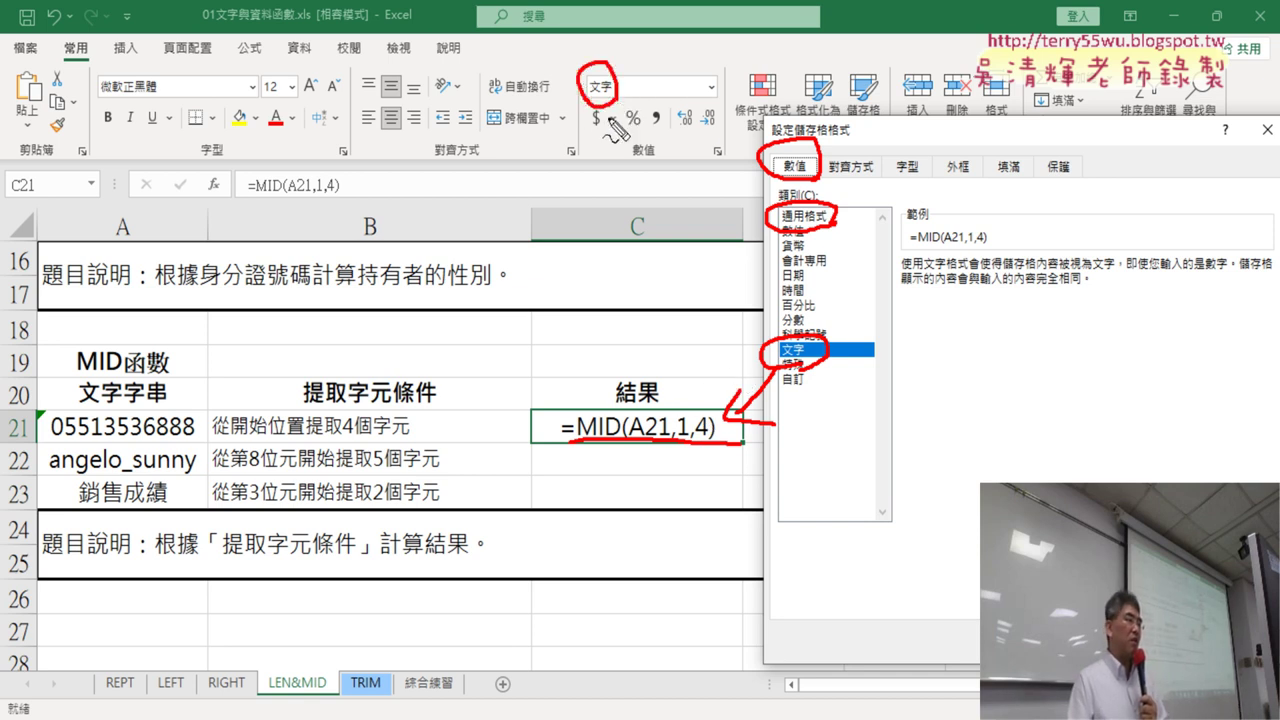
mouse_move(578, 412)
mouse_down()
mouse_move(566, 110)
mouse_move(584, 96)
mouse_up()
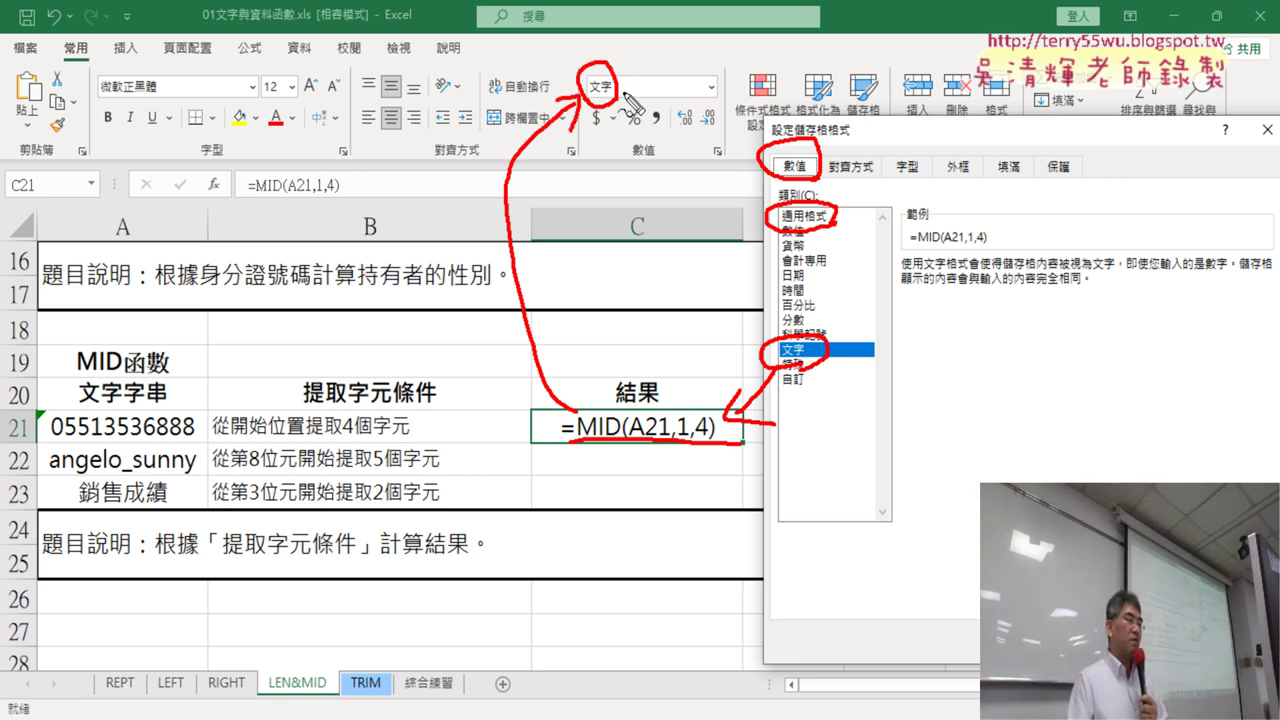
- Clear the annotations and apply 通用格式 as C21's number format
key(Escape)
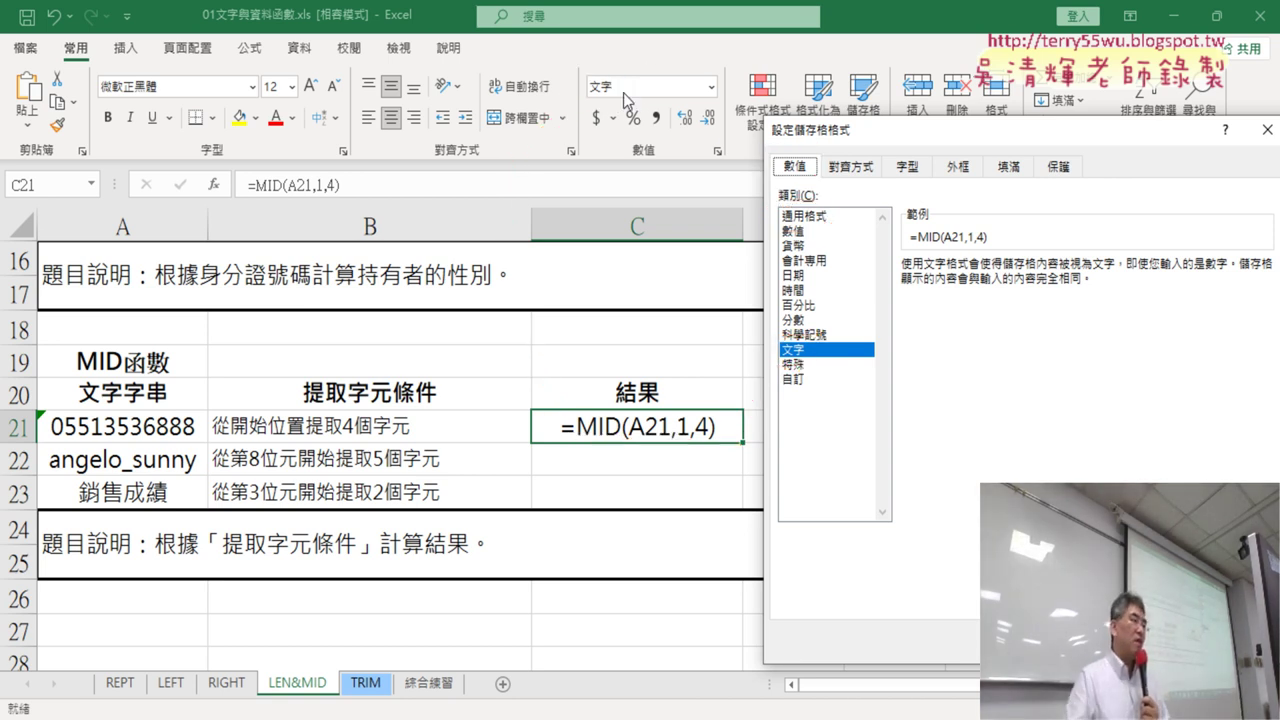
click(860, 217)
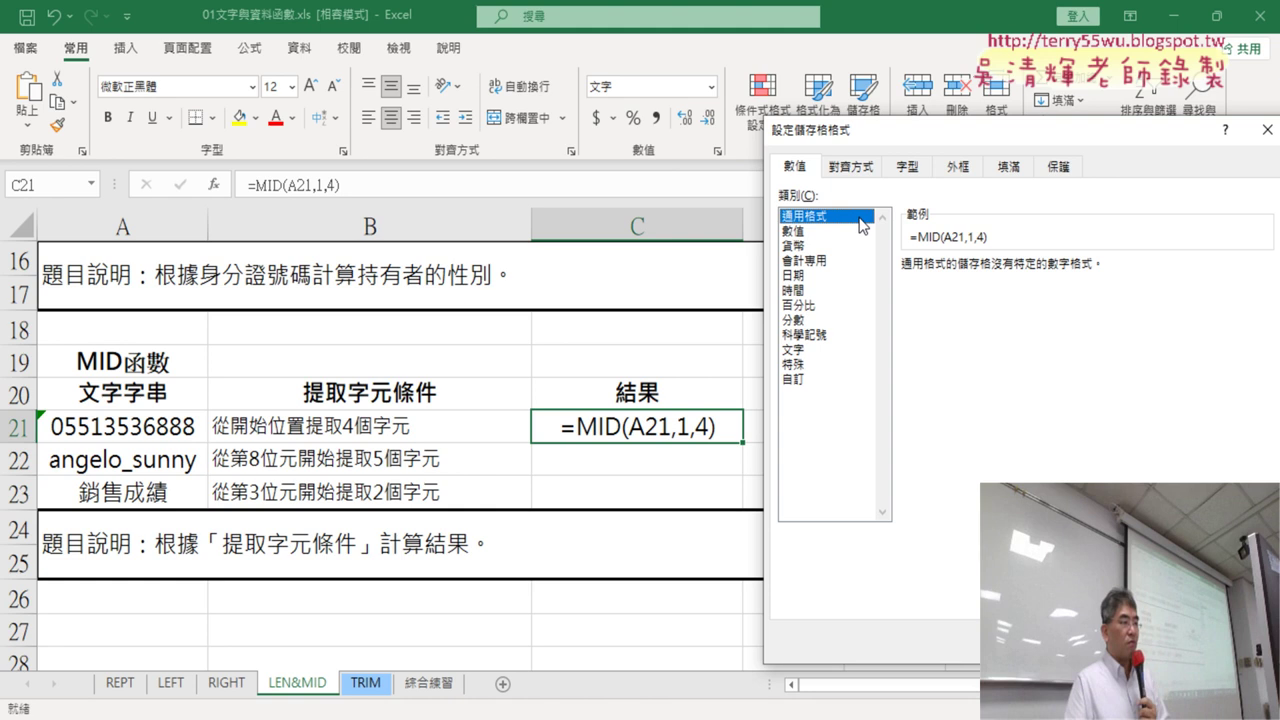
key(Return)
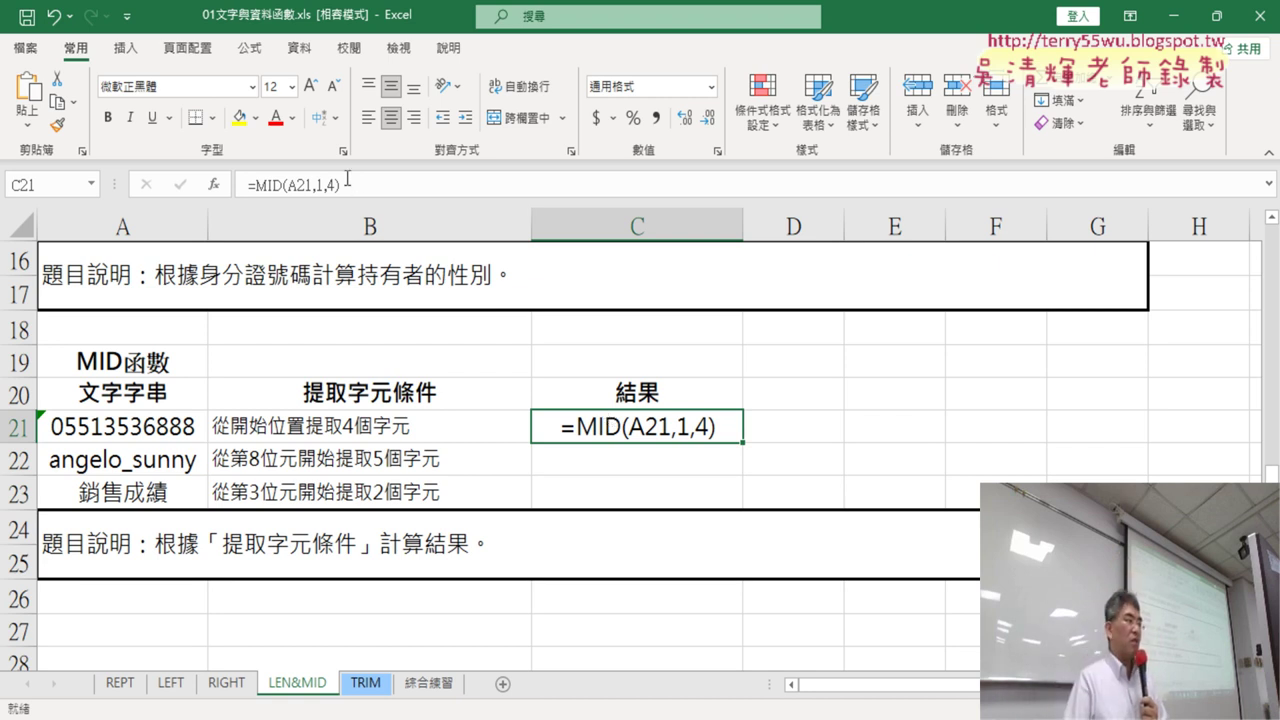
- Re-enter C21's MID formula so it shows 0551, then fill it down to C23
click(277, 185)
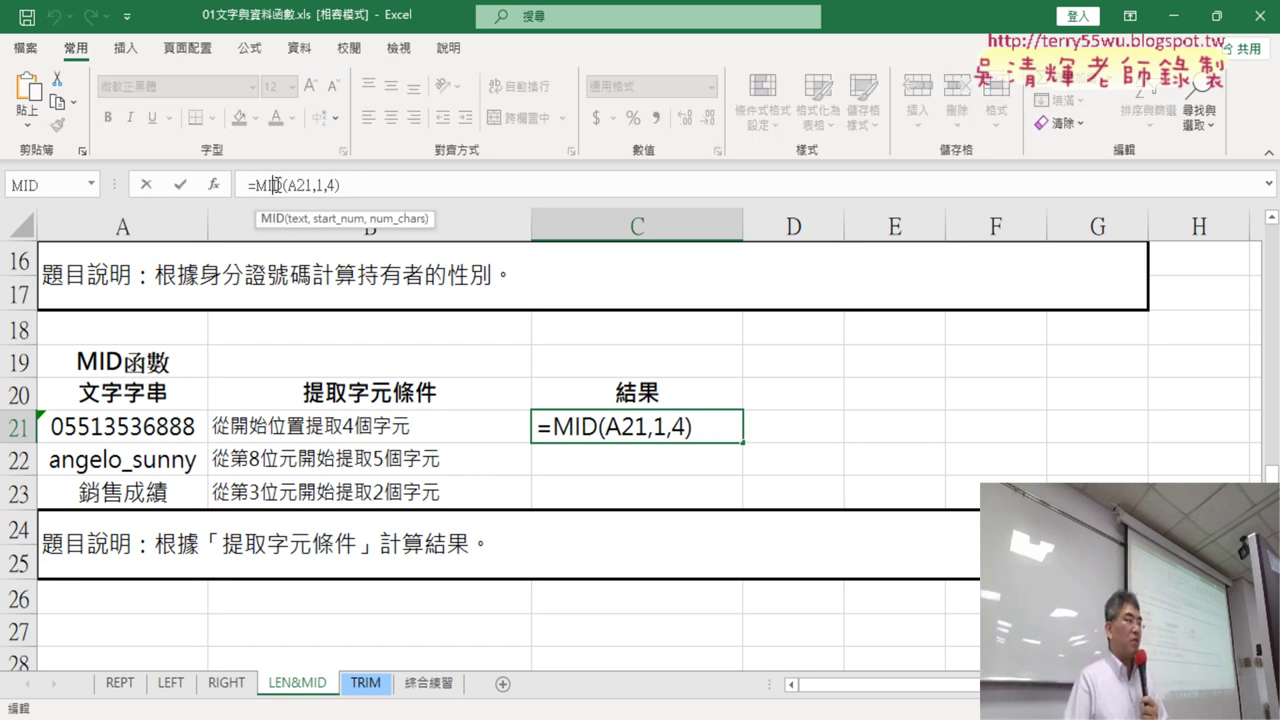
click(182, 187)
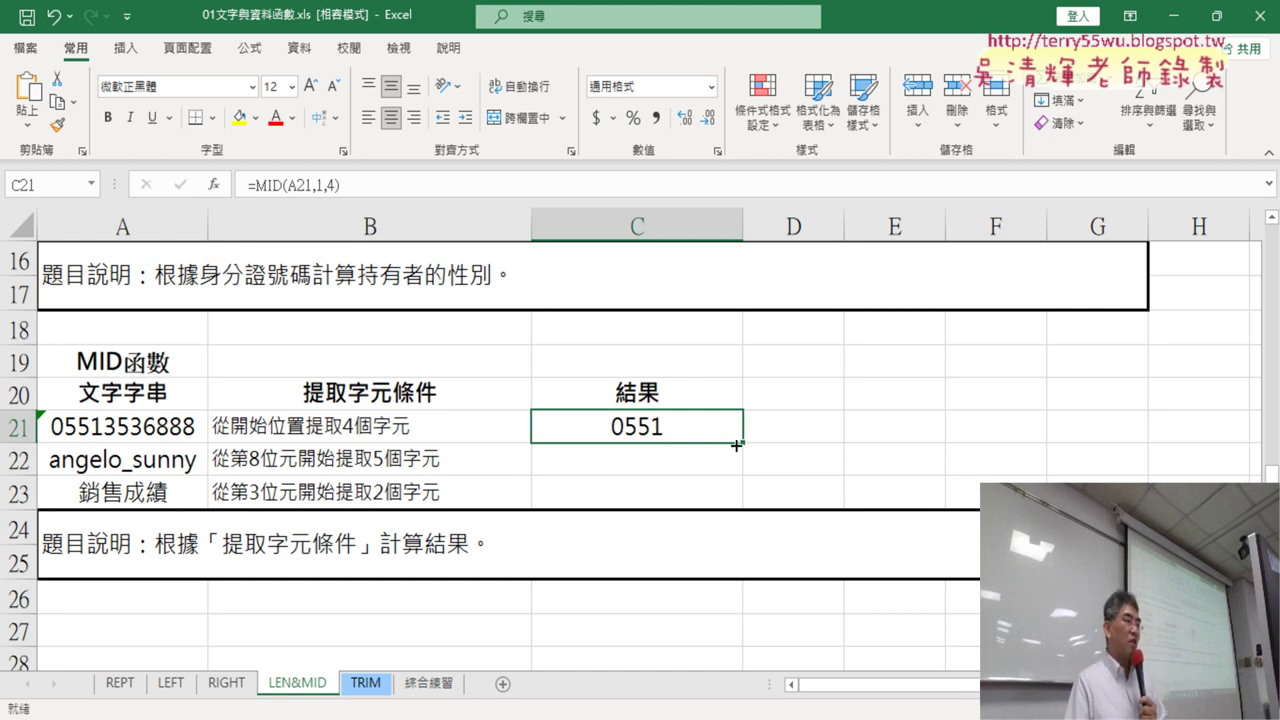
drag(742, 441, 726, 491)
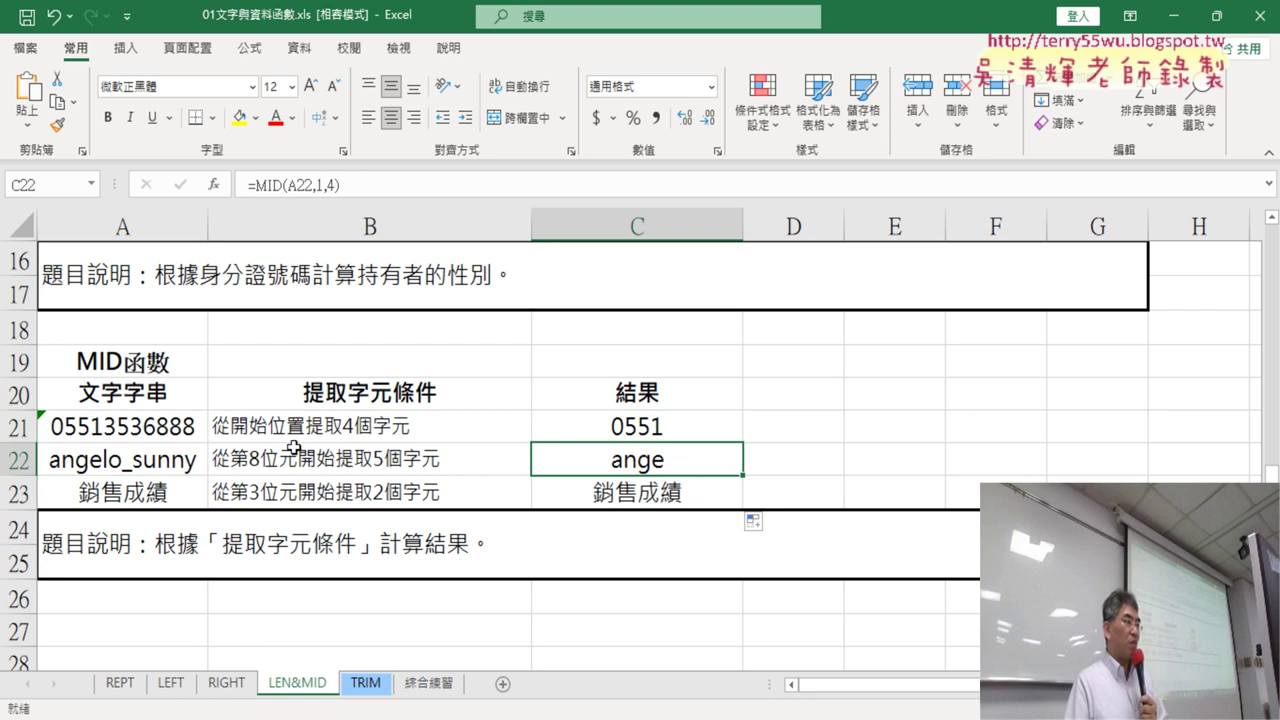
- Change C22's formula to =MID(A22,8,5) so it returns sunny
click(330, 185)
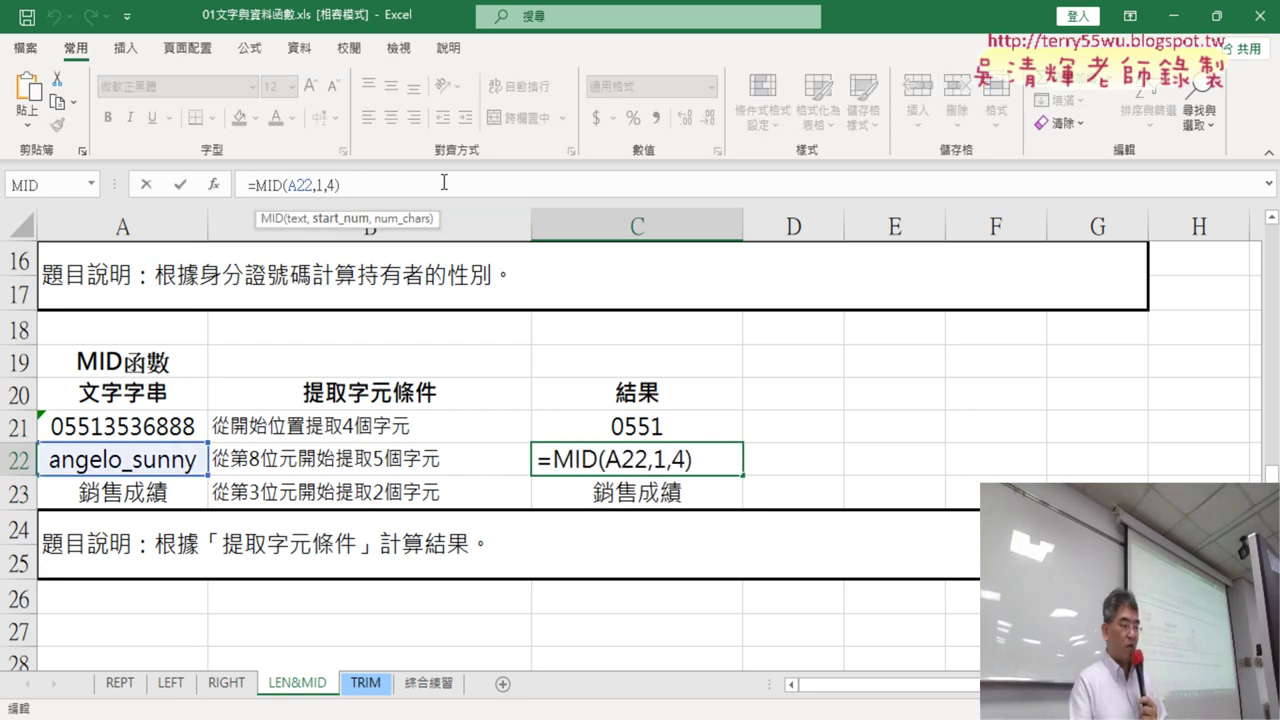
key(BackSpace)
text(8)
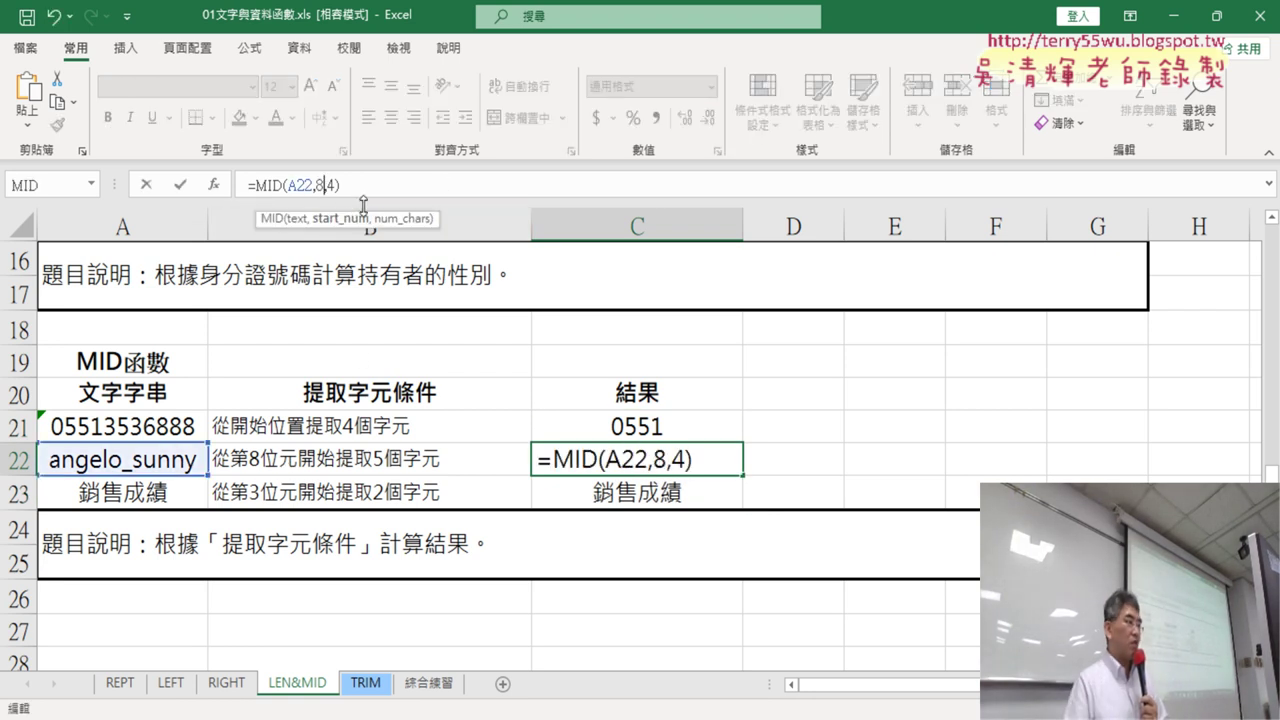
click(336, 185)
key(BackSpace)
text(5)
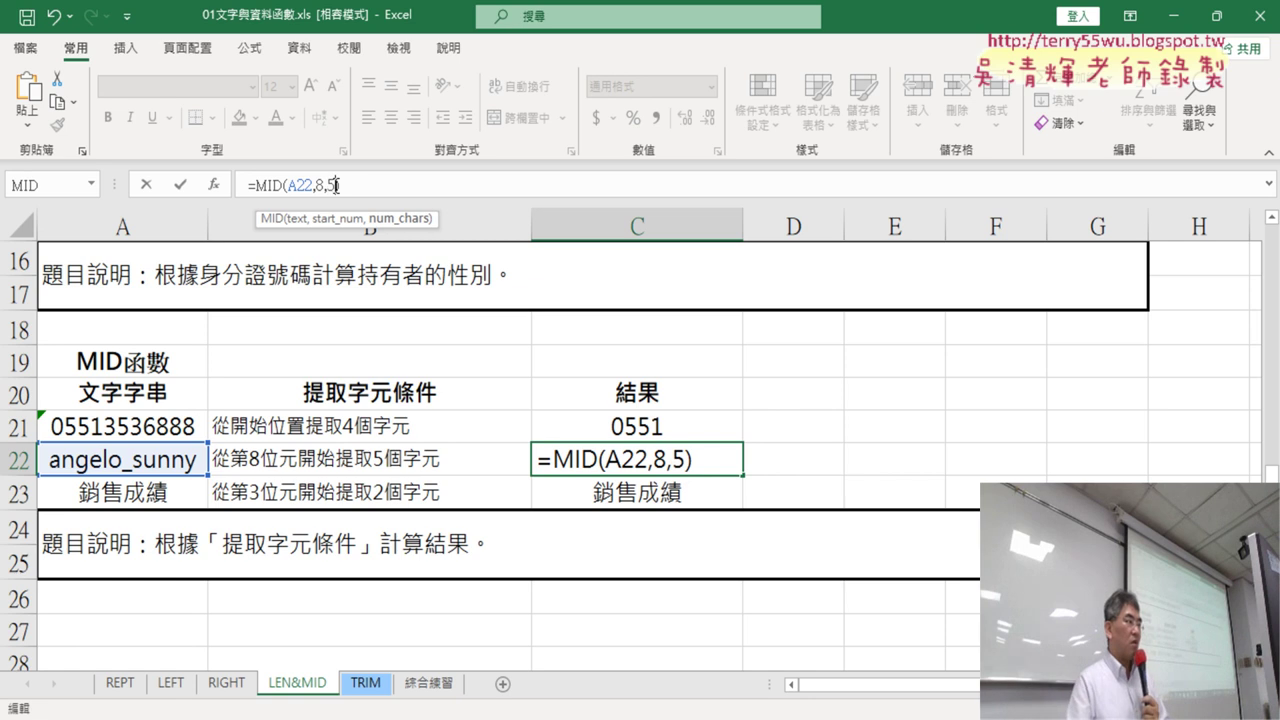
click(181, 185)
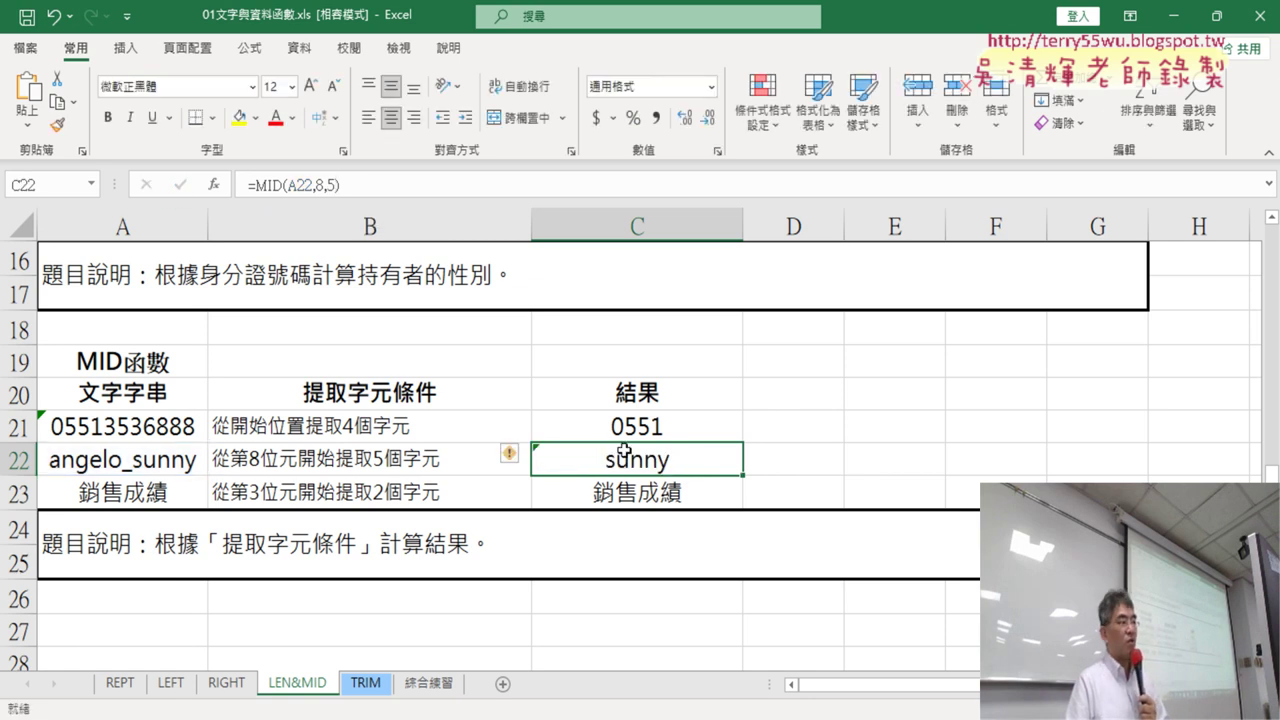
- Change C23's formula to =MID(A23,3,2) to return 成績, then select C21:C23
click(630, 482)
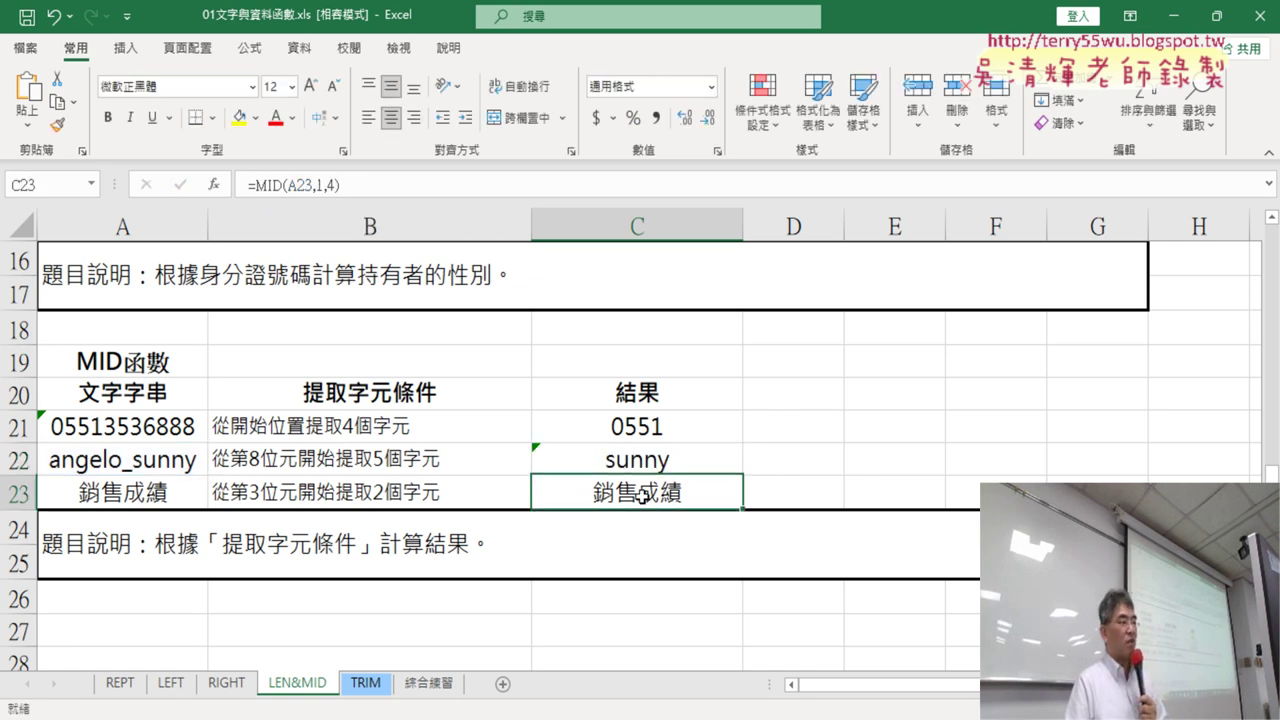
double_click(321, 186)
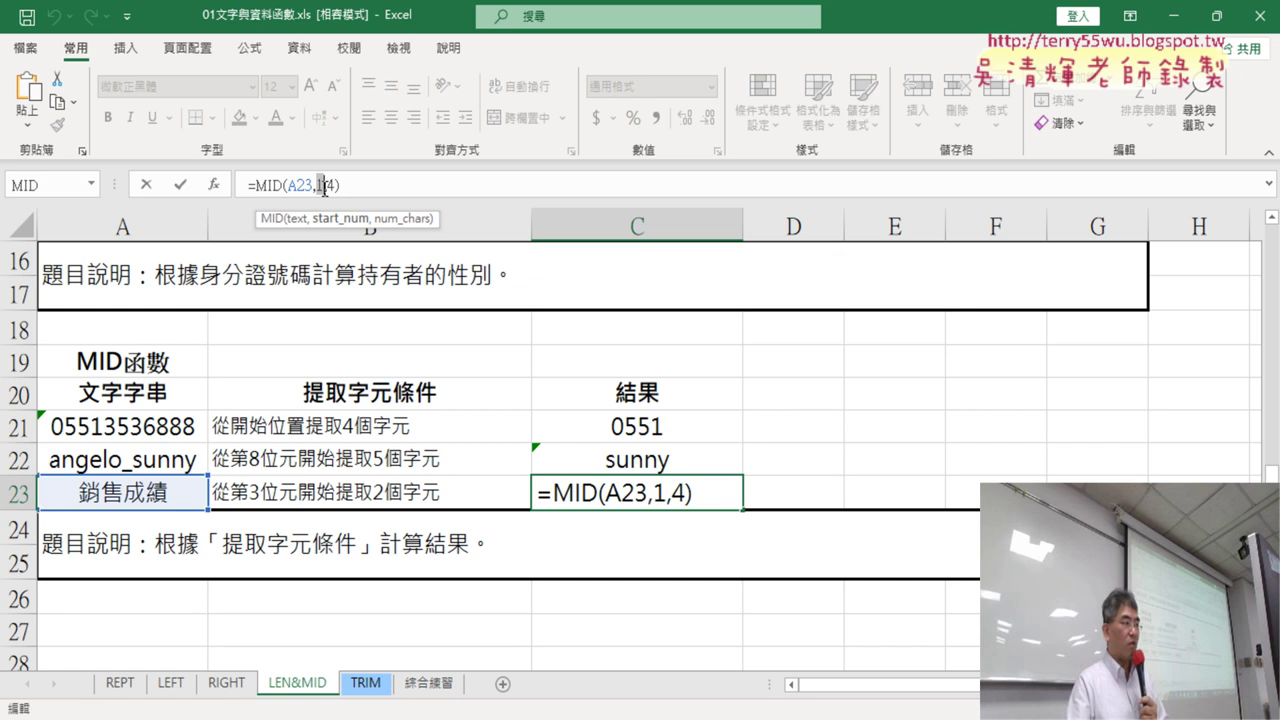
text(3)
double_click(331, 185)
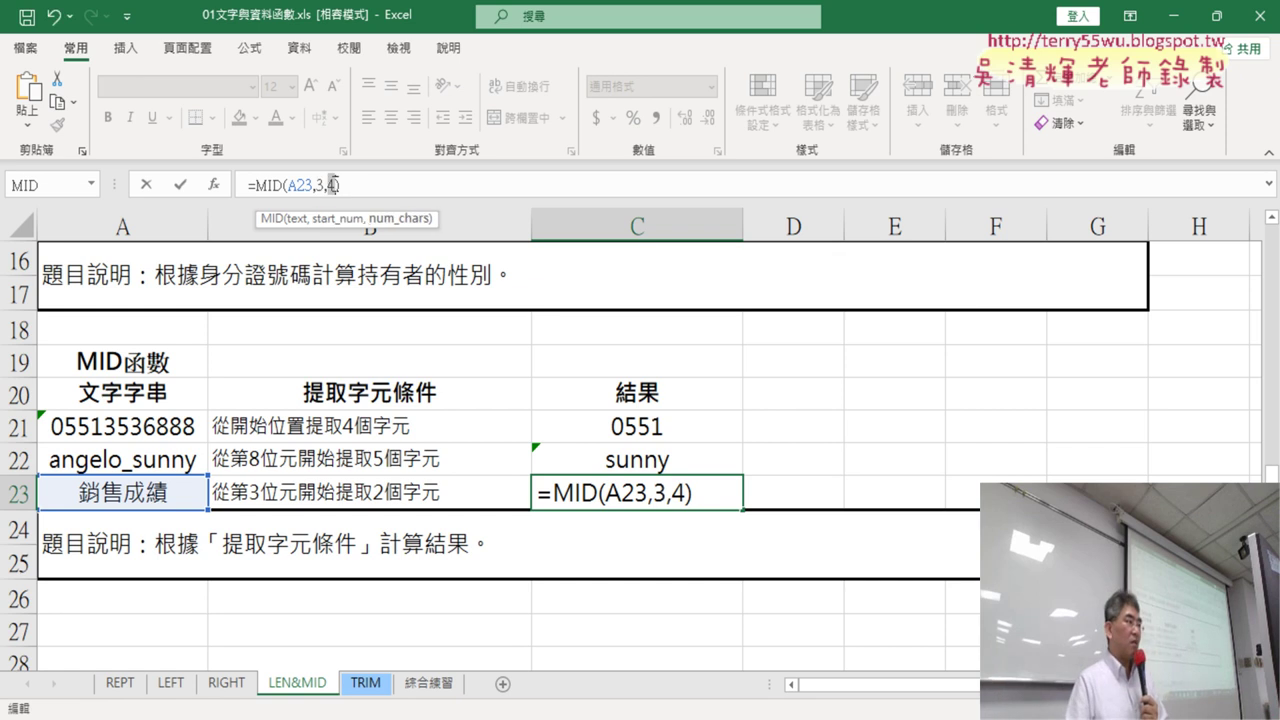
text(2)
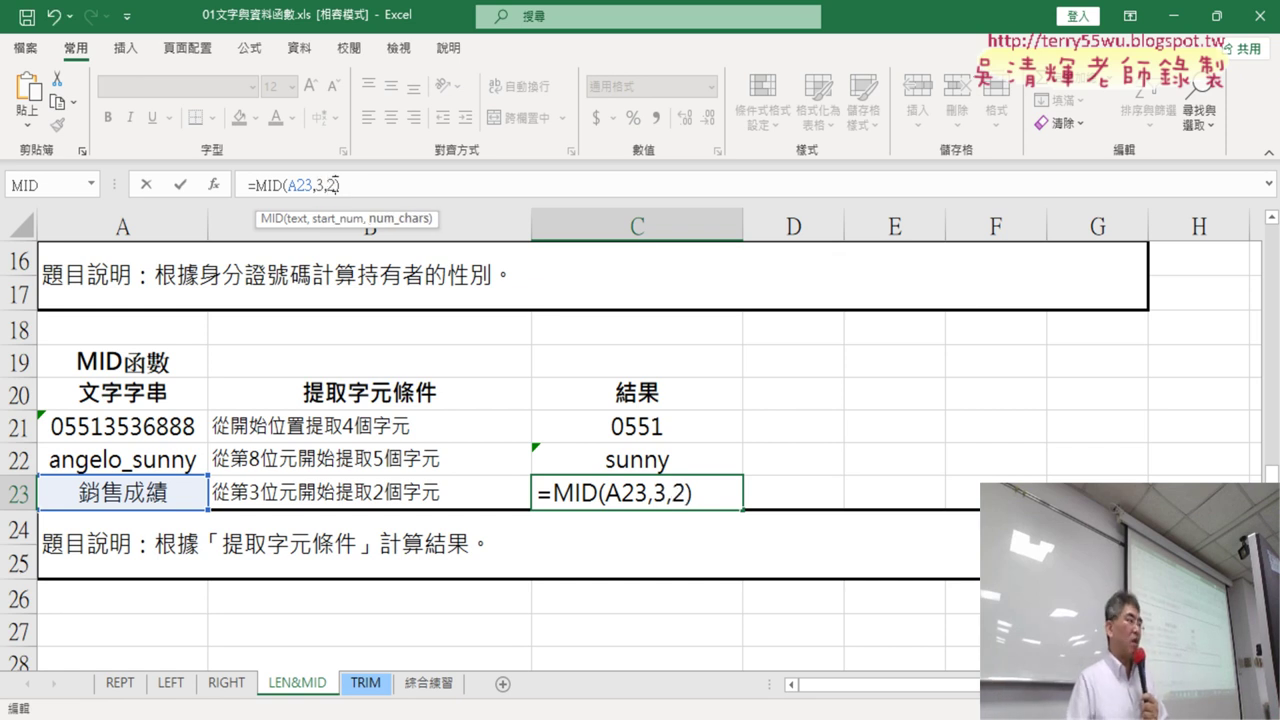
click(180, 185)
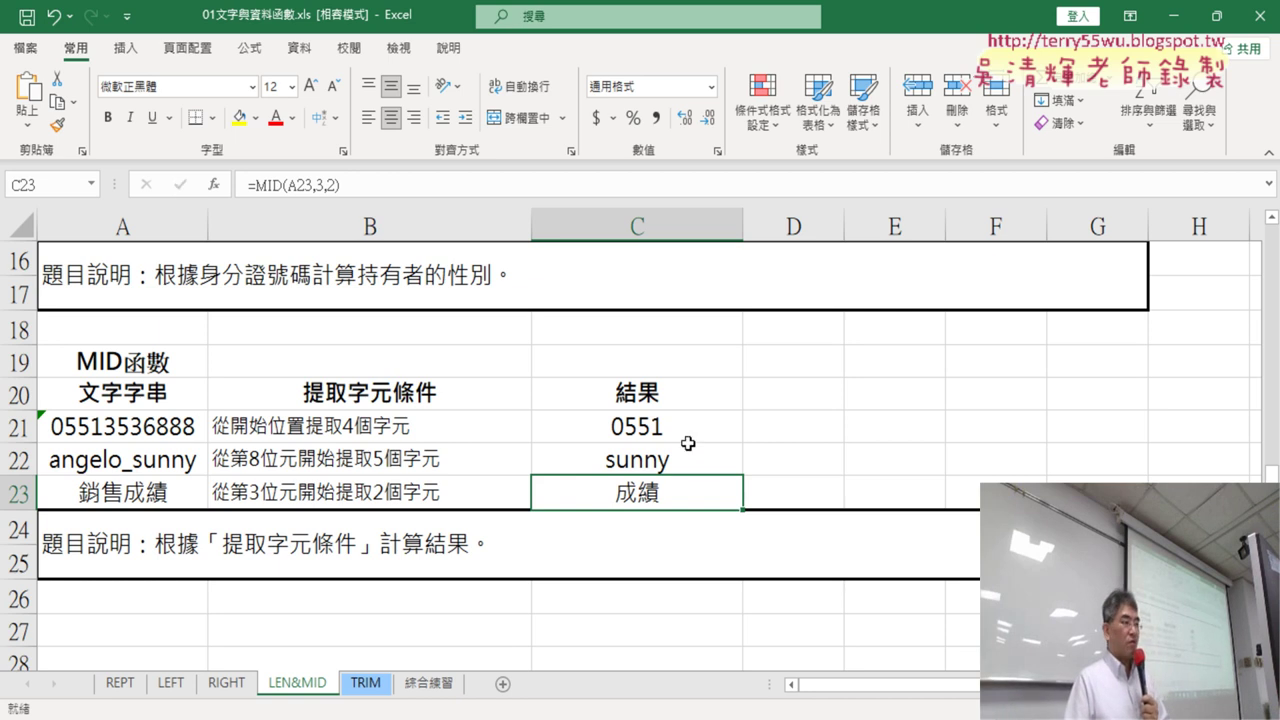
drag(687, 432, 685, 479)
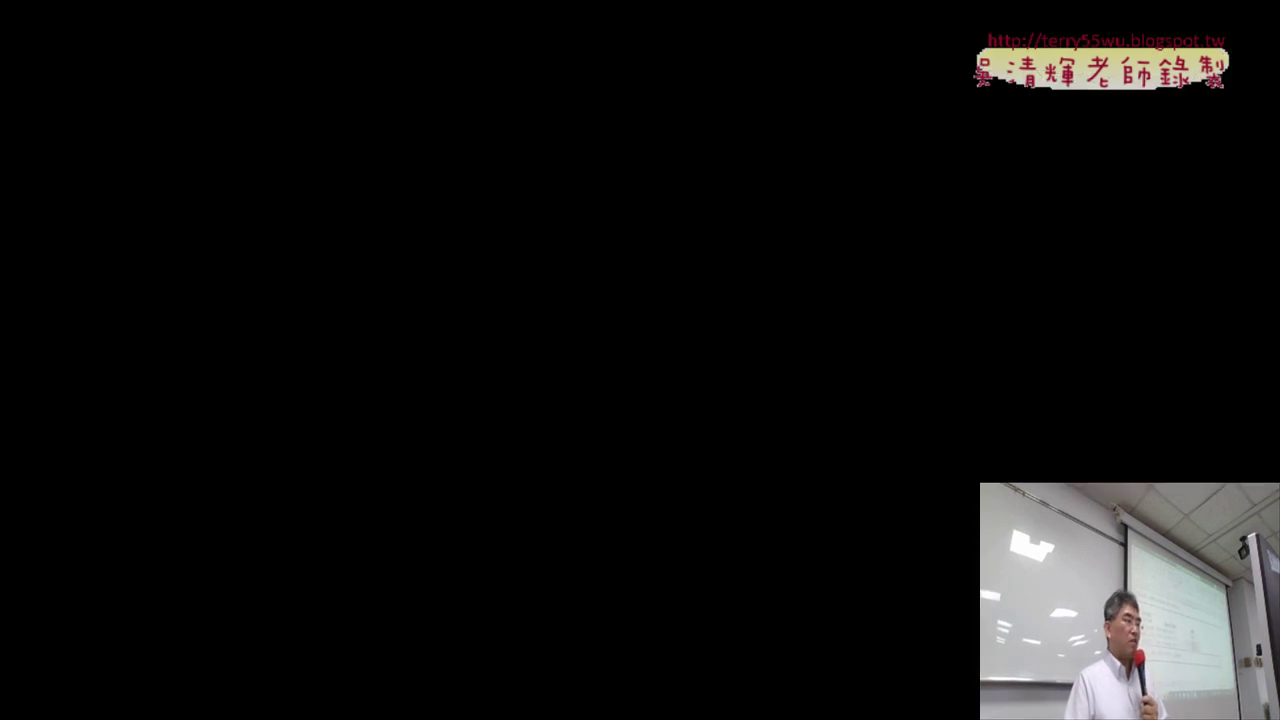